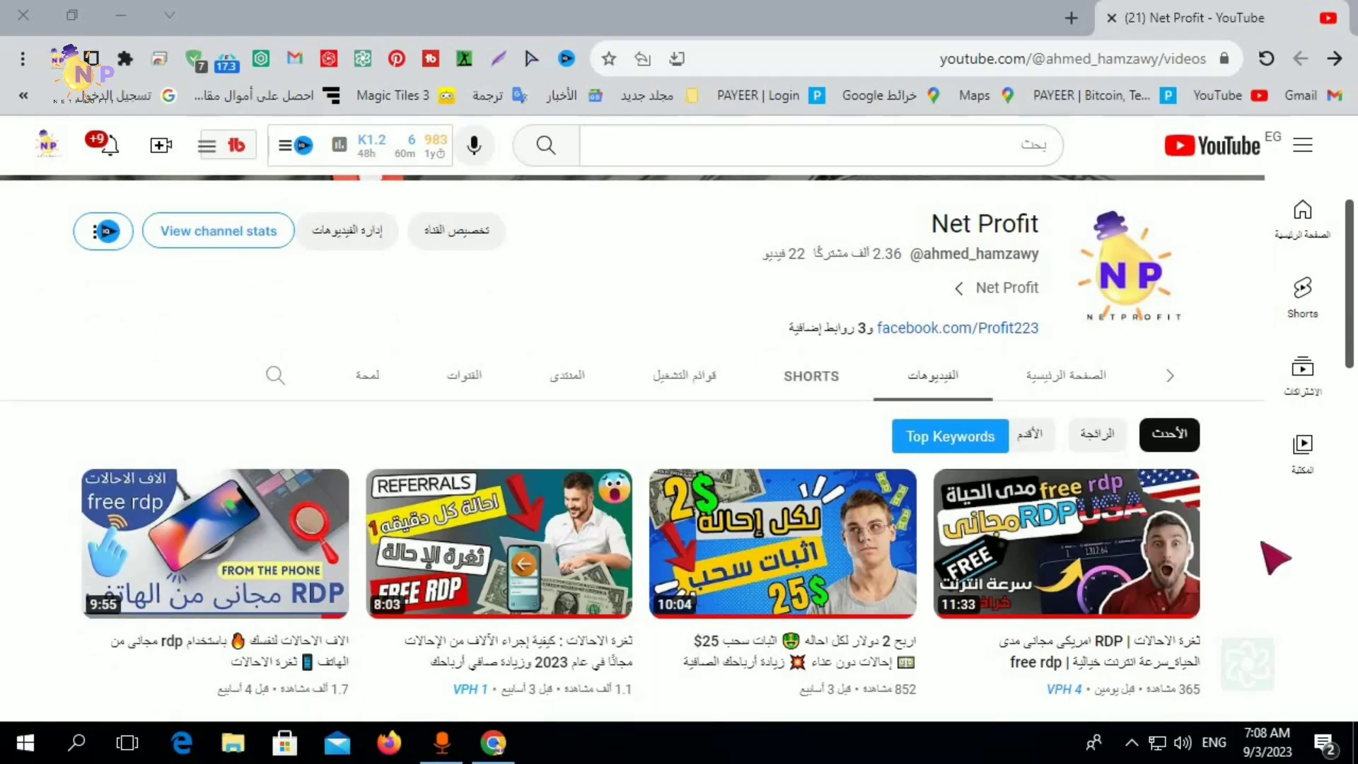
Scroll down through the Net Profit channel's 22 uploaded videos and back to the top
scroll(1271, 558, "down", 1)
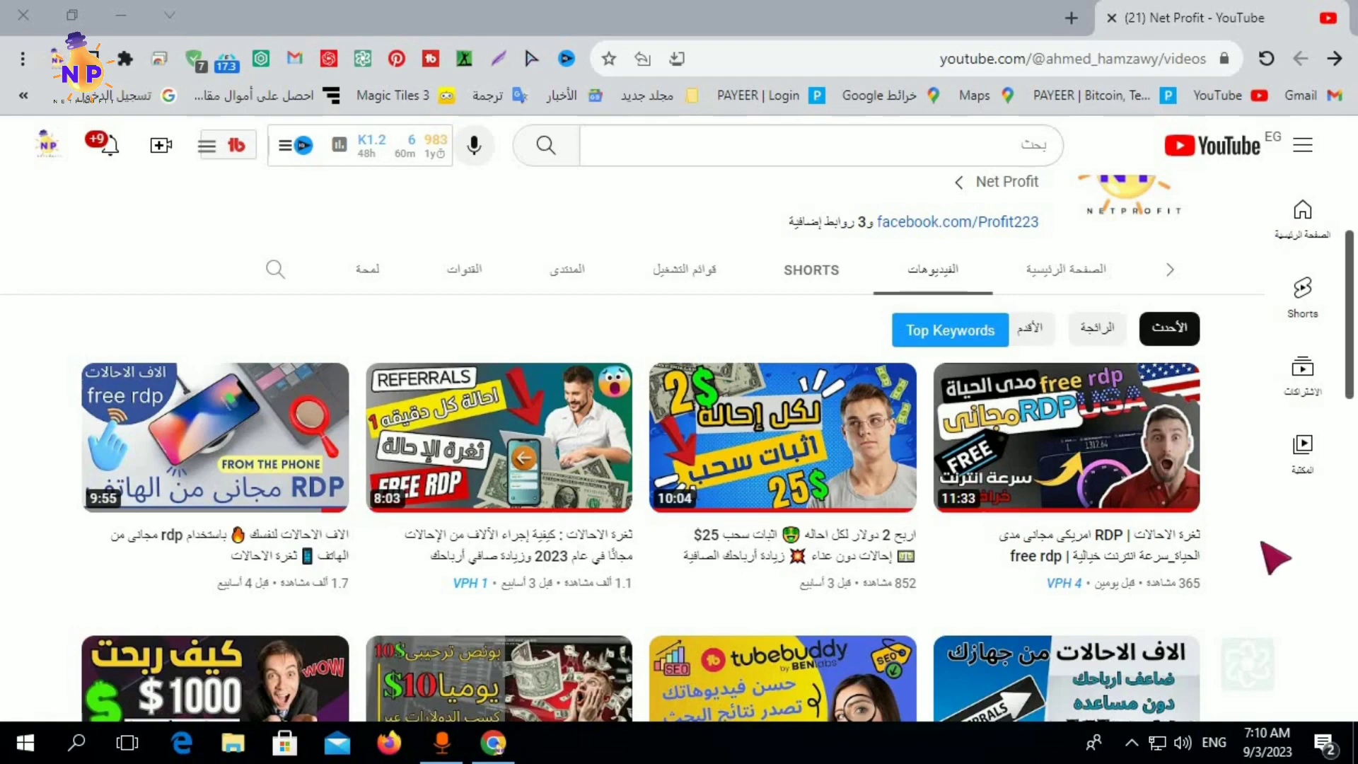
scroll(1252, 495, "up", 2)
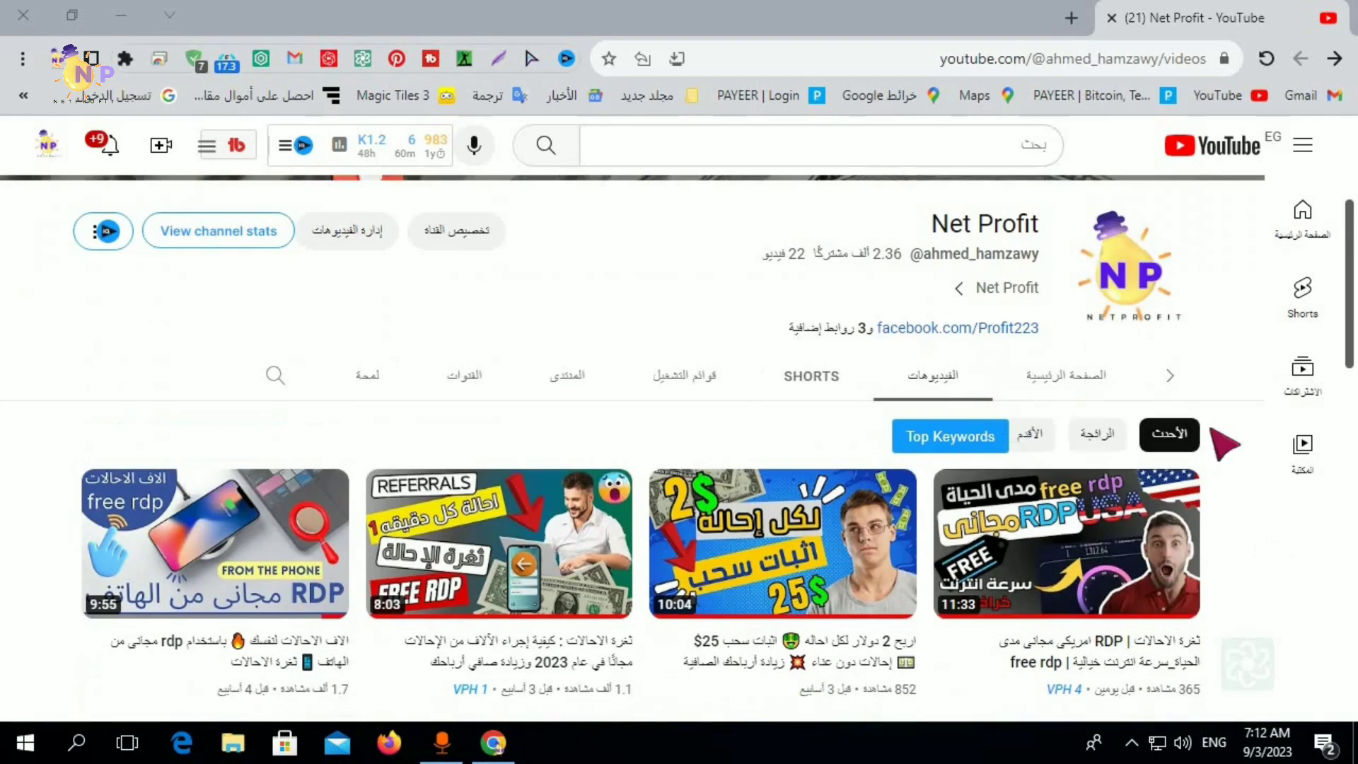
scroll(1224, 443, "down", 2)
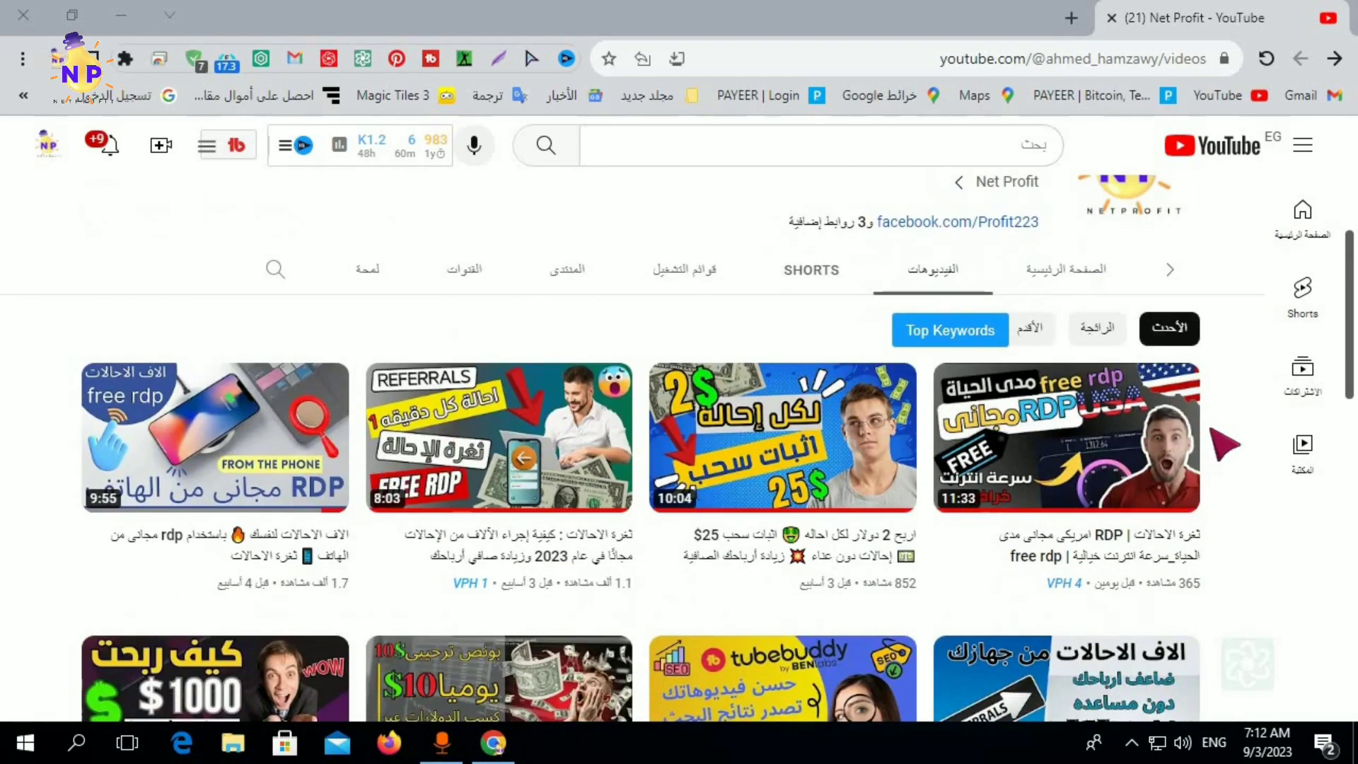
scroll(1225, 444, "down", 1)
scroll(1225, 444, "down", 2)
scroll(1224, 445, "down", 1)
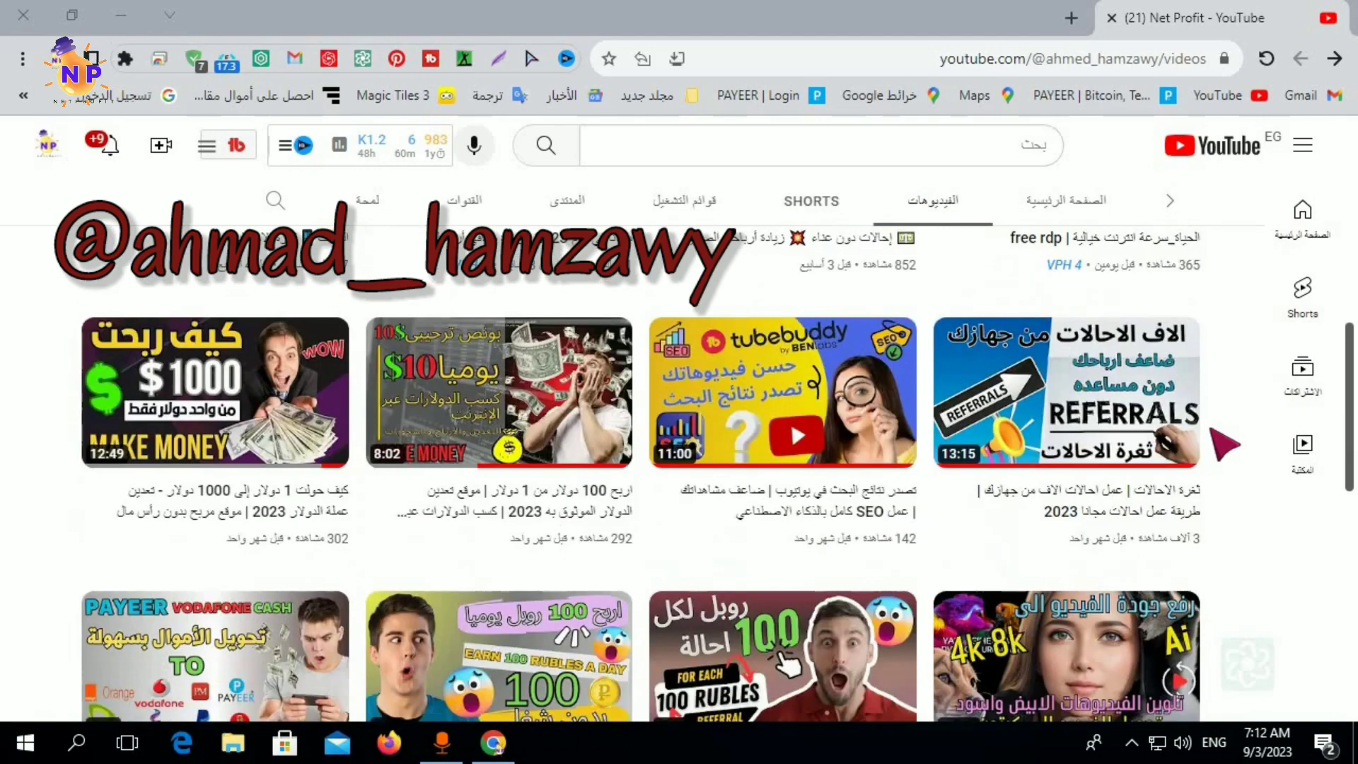
scroll(1224, 444, "down", 1)
scroll(1225, 444, "down", 1)
scroll(1224, 444, "down", 2)
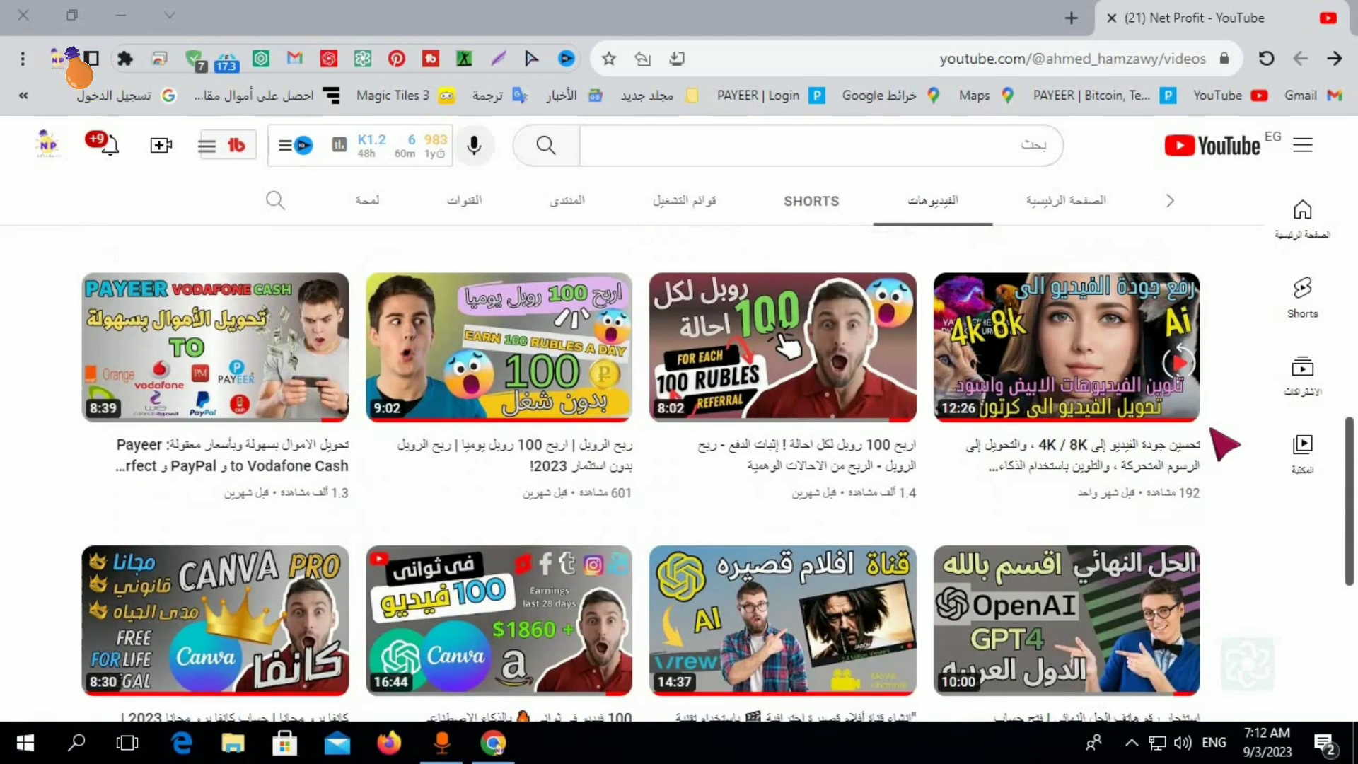
scroll(1224, 445, "down", 3)
scroll(1224, 445, "down", 3)
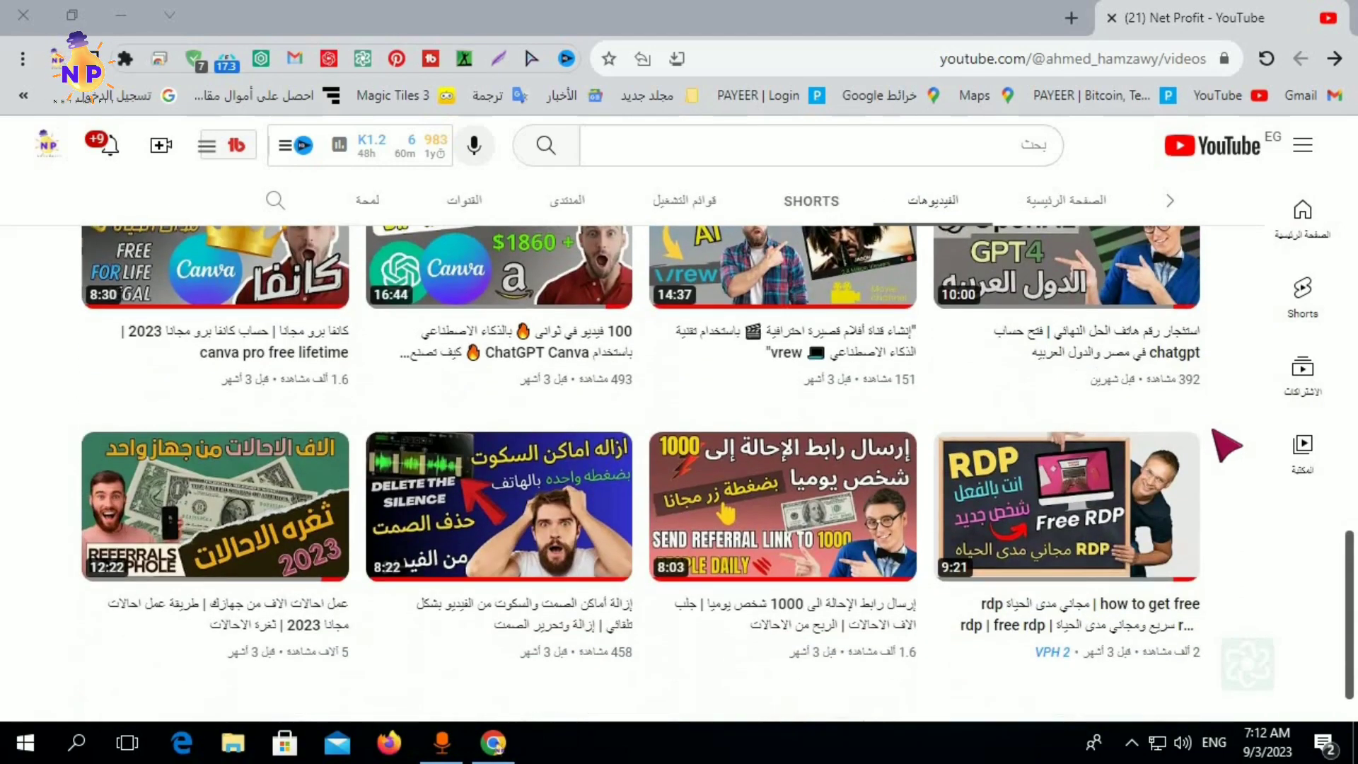
scroll(1225, 444, "up", 5)
scroll(1224, 444, "up", 3)
scroll(1224, 444, "up", 4)
scroll(1225, 444, "up", 3)
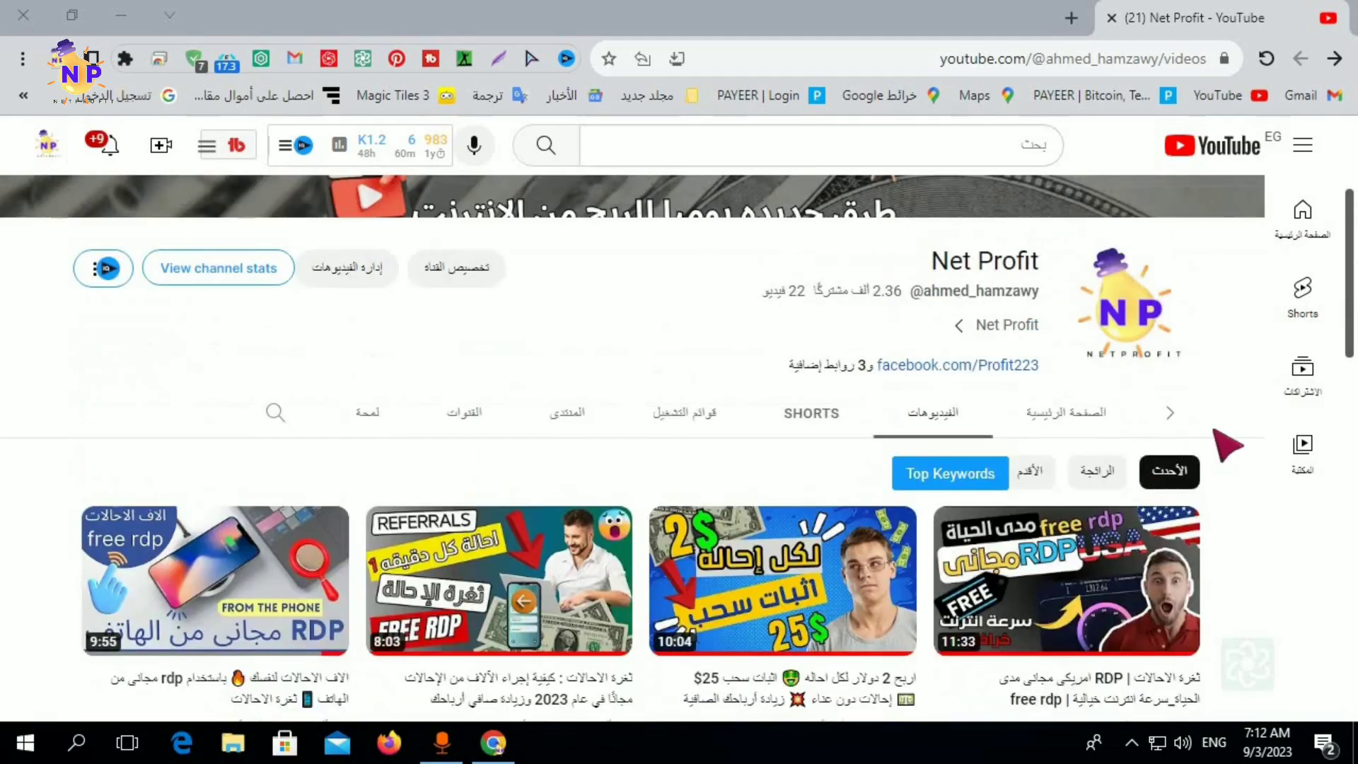
scroll(1227, 444, "up", 2)
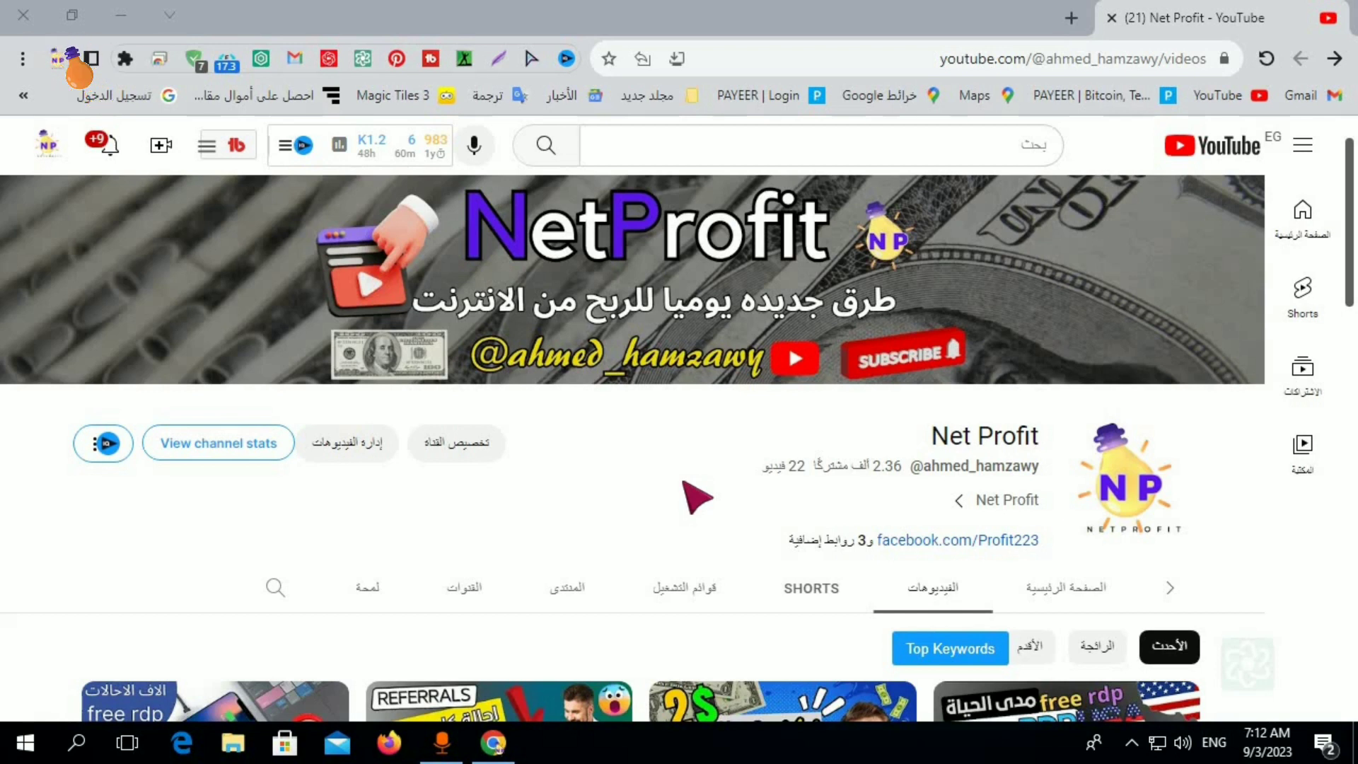
In a new tab, search Google for 'tinytask' and open the 'TinyTask Download [OFFICIAL]' result
key("ctrl+t")
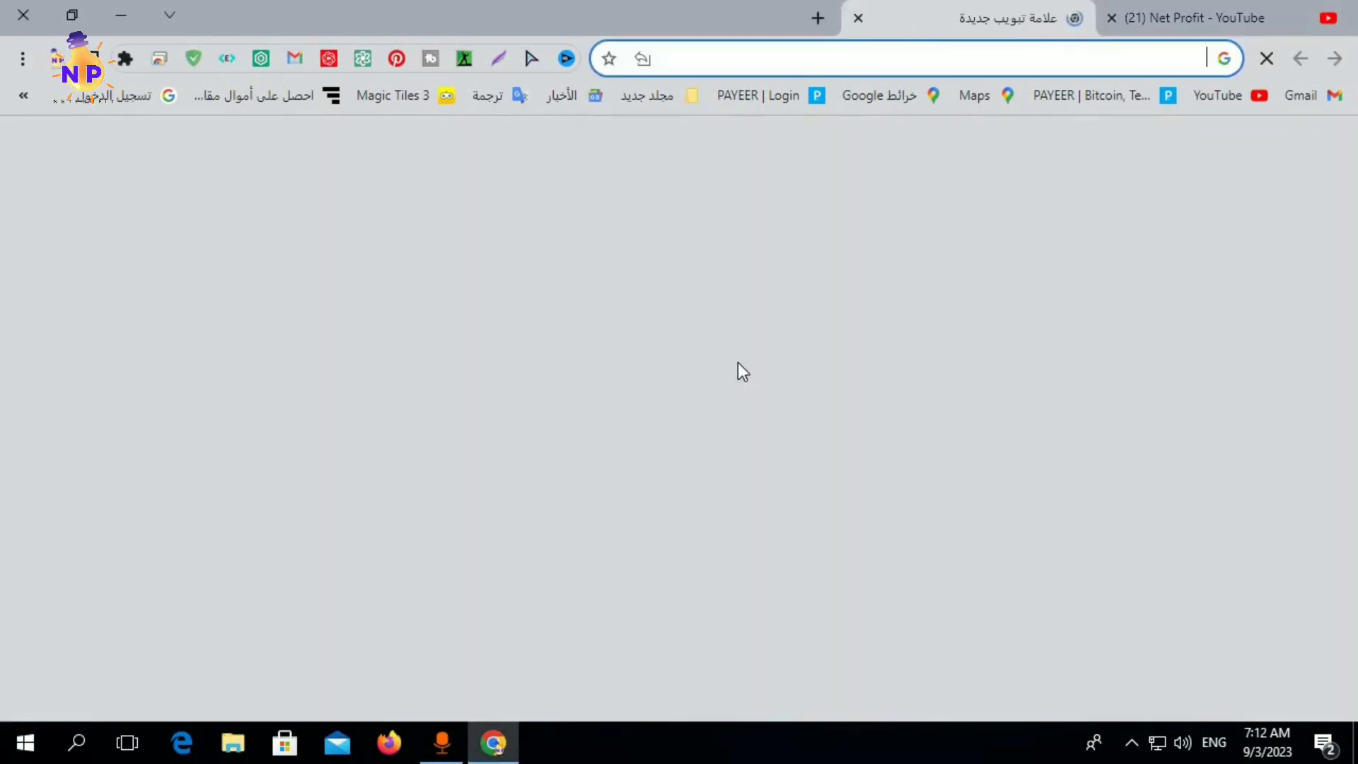
left_click(750, 395)
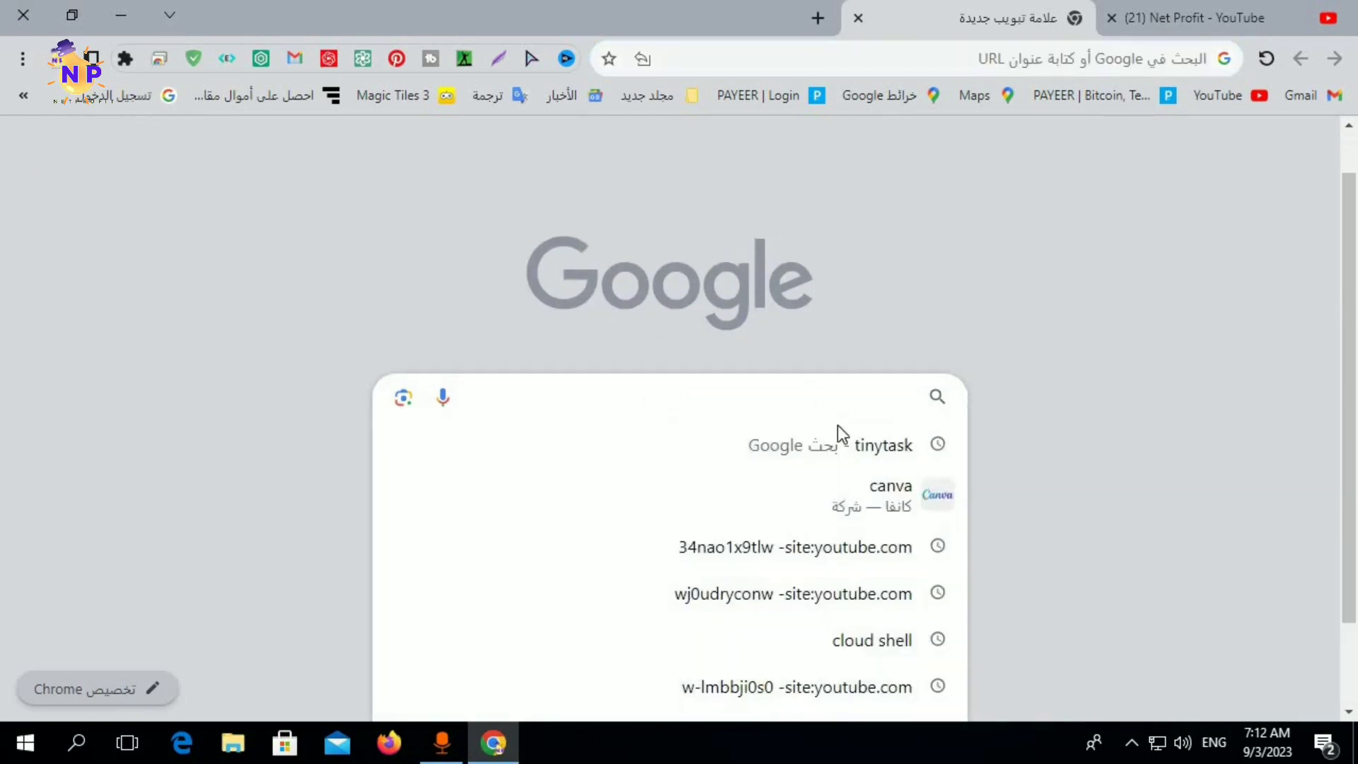
left_click(873, 453)
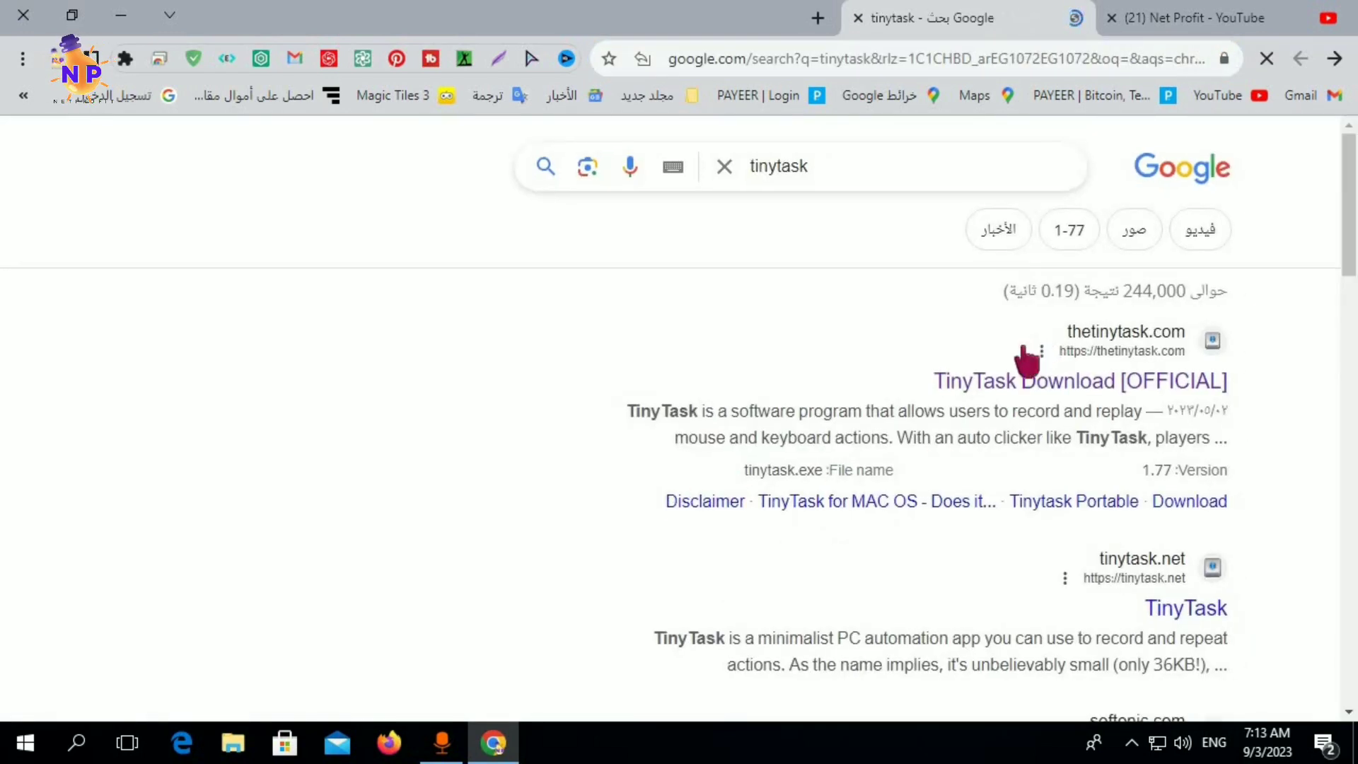
scroll(1023, 348, "down", 1)
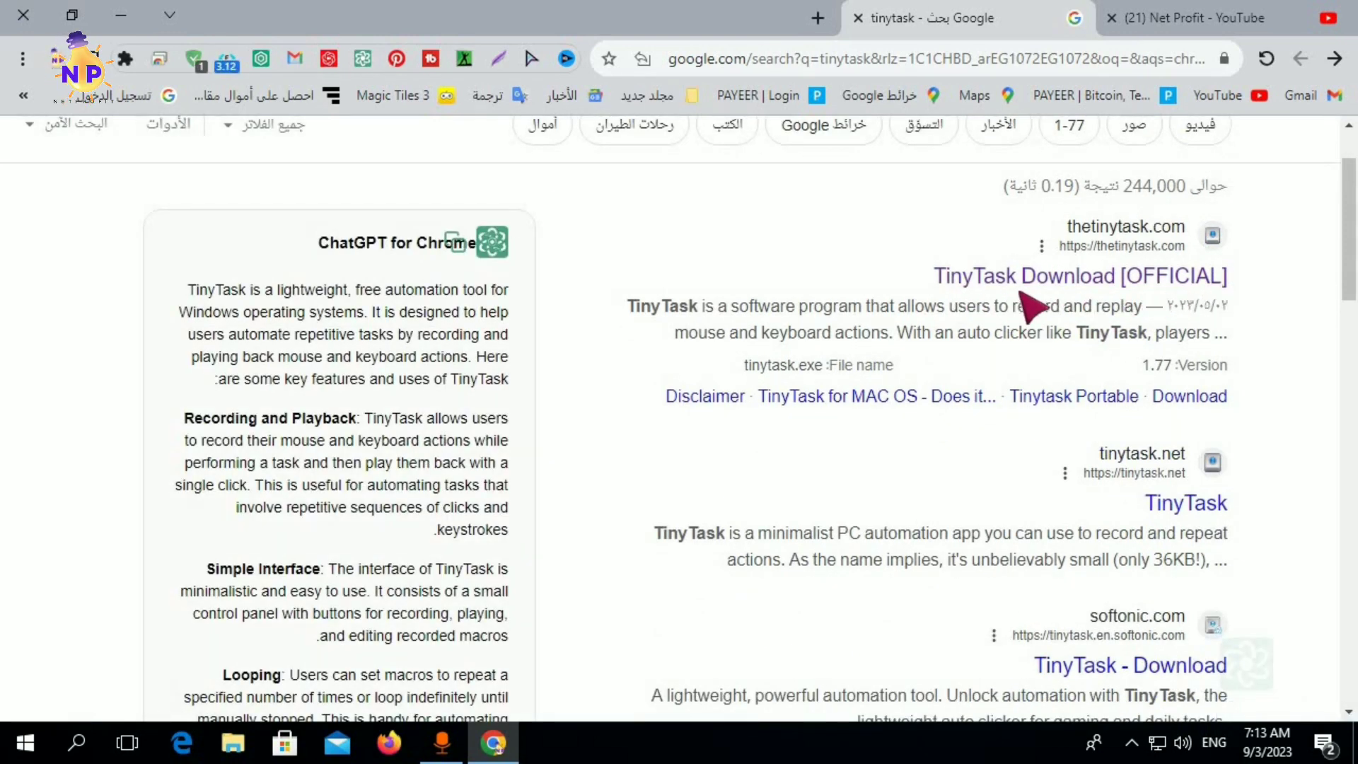
left_click(1115, 277)
Download tinytask-1-77.exe (35.5 KB) from the TinyTask 1.77 row on the download page
scroll(316, 264, "down", 3)
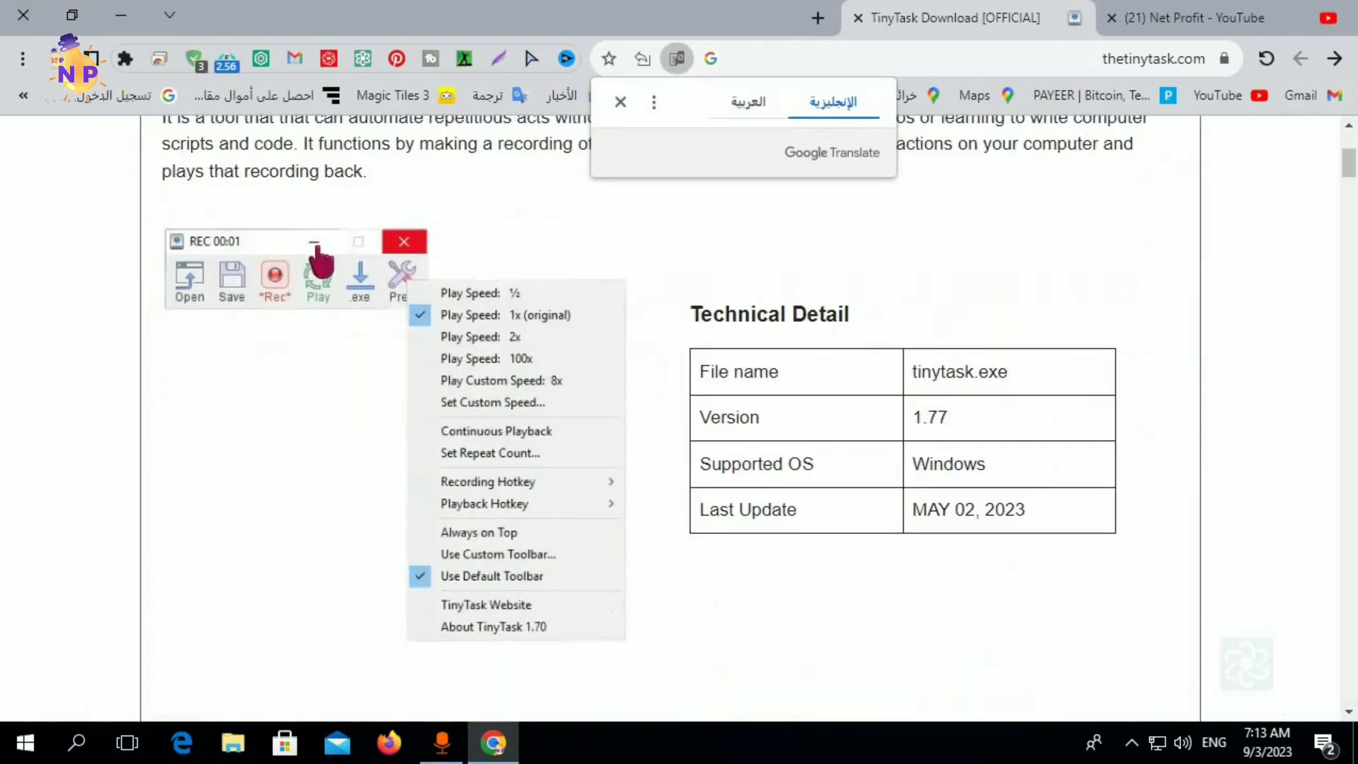
scroll(315, 264, "down", 5)
scroll(307, 373, "down", 2)
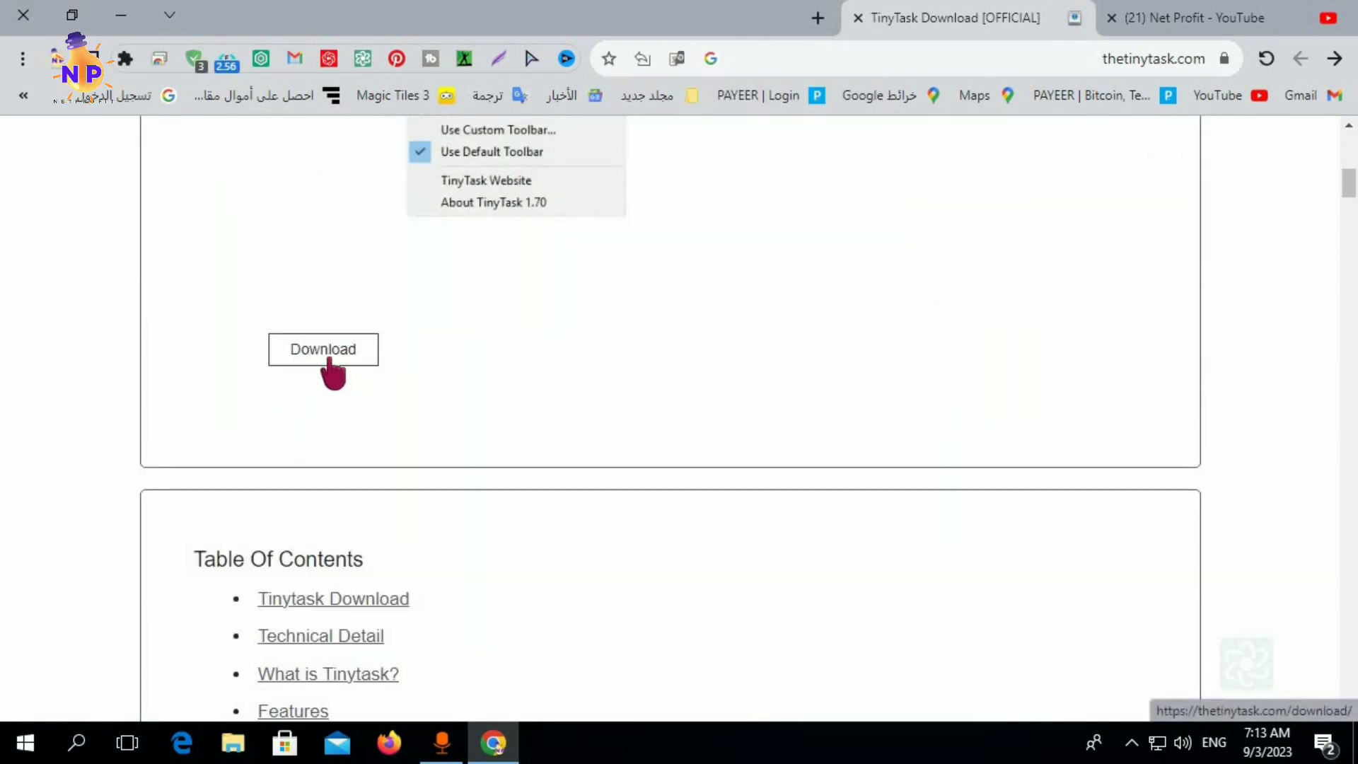
left_click(329, 360)
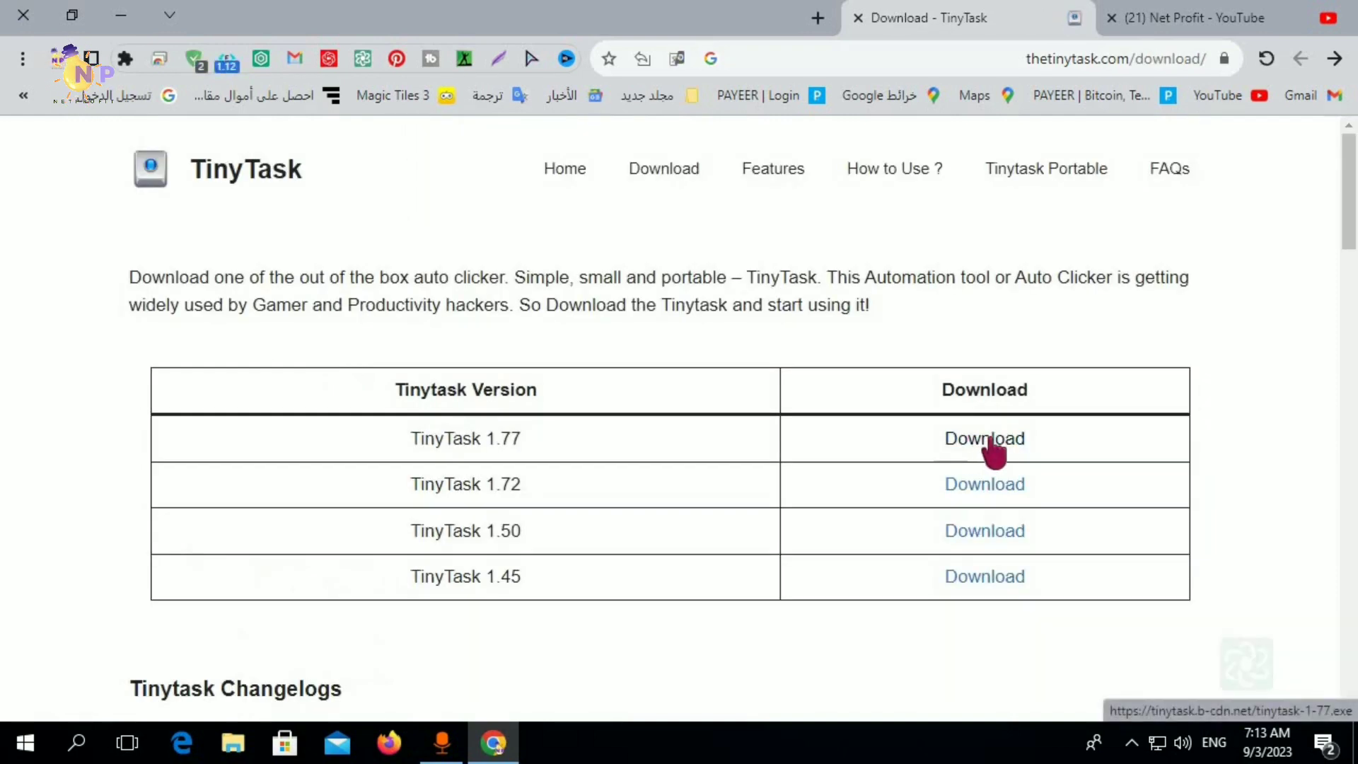
left_click(971, 444)
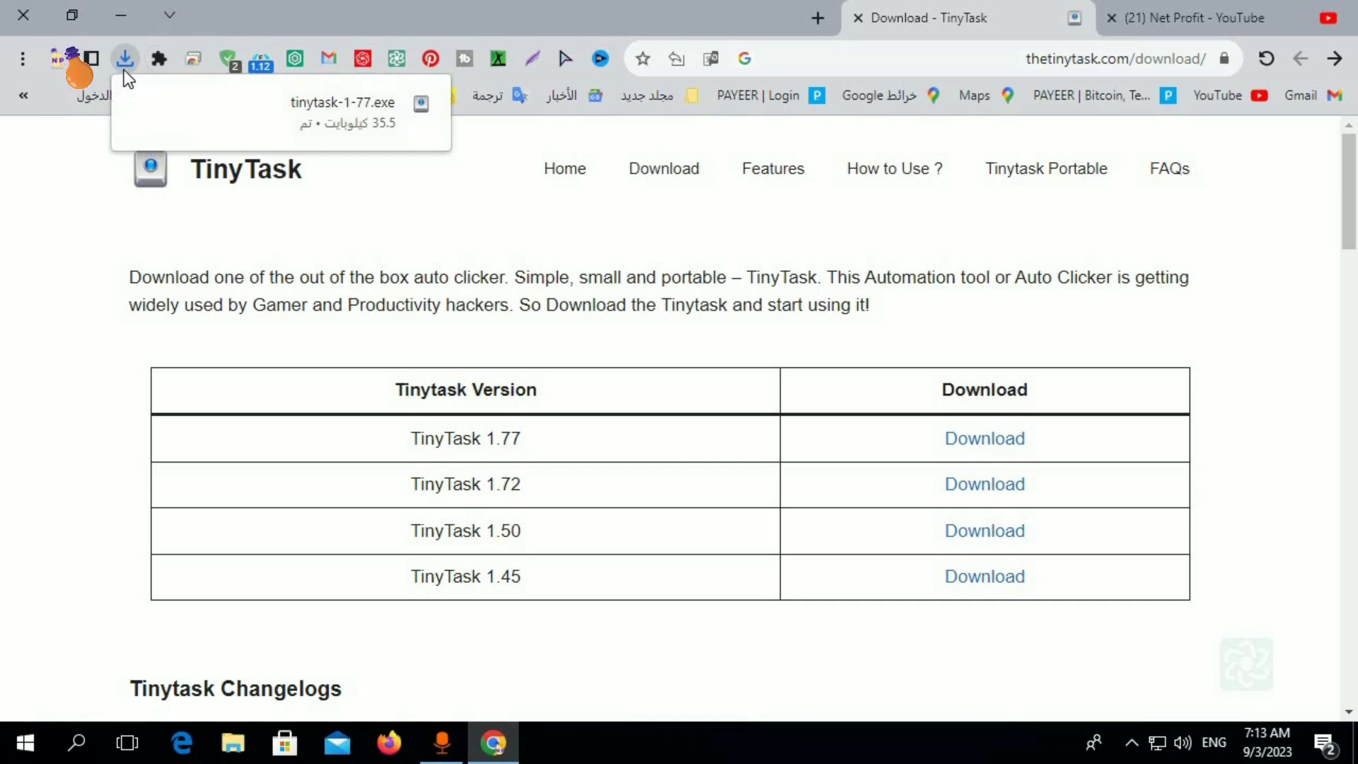
mouse_move(342, 111)
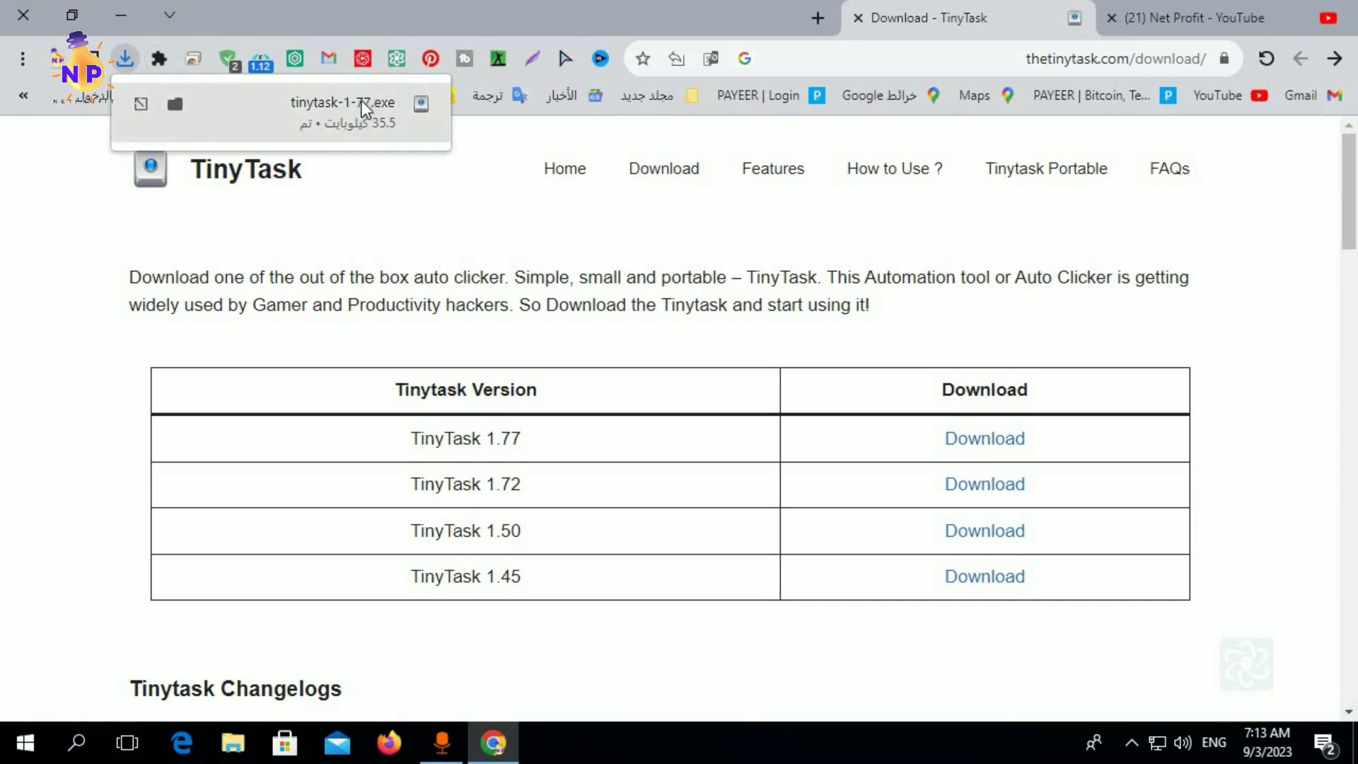
Show tinytask-1-77 in the Downloads folder, run it, and move the TinyTask window up-left
right_click(363, 100)
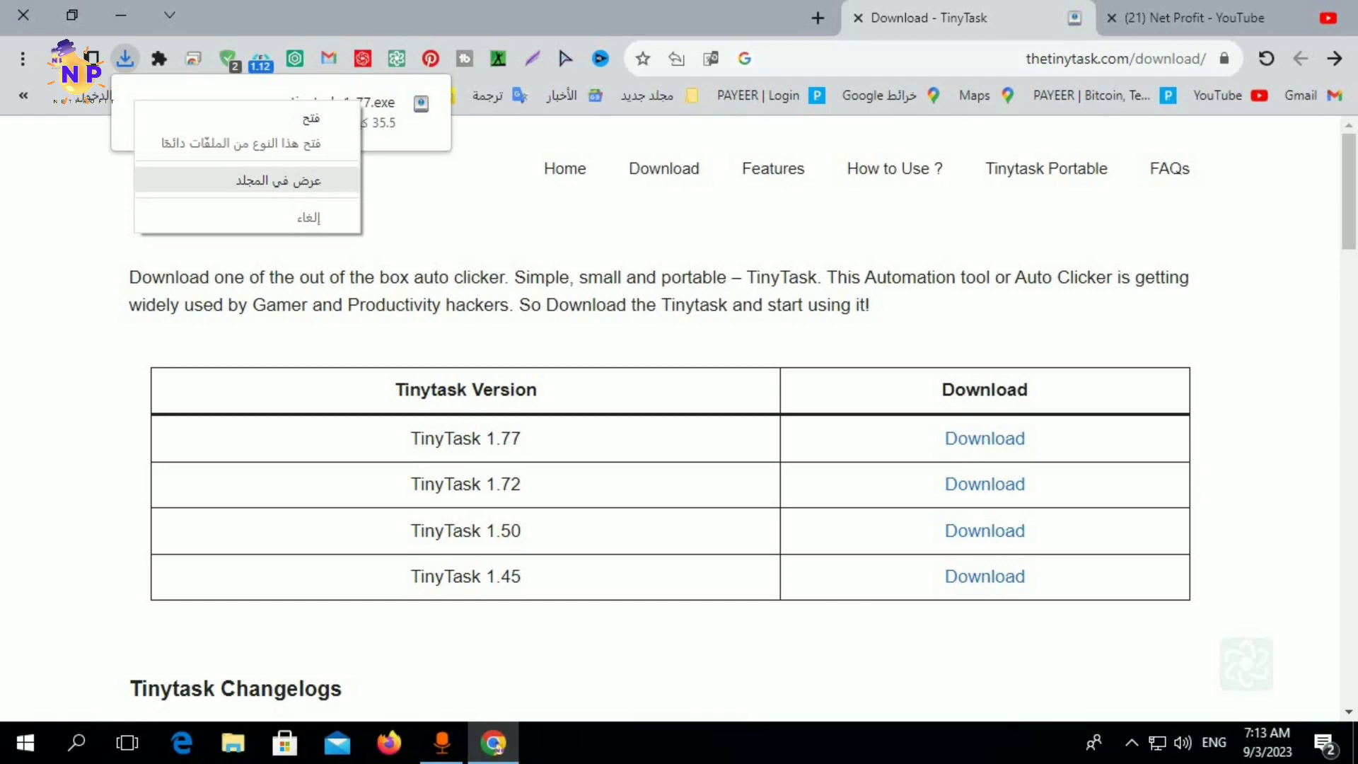
left_click(317, 181)
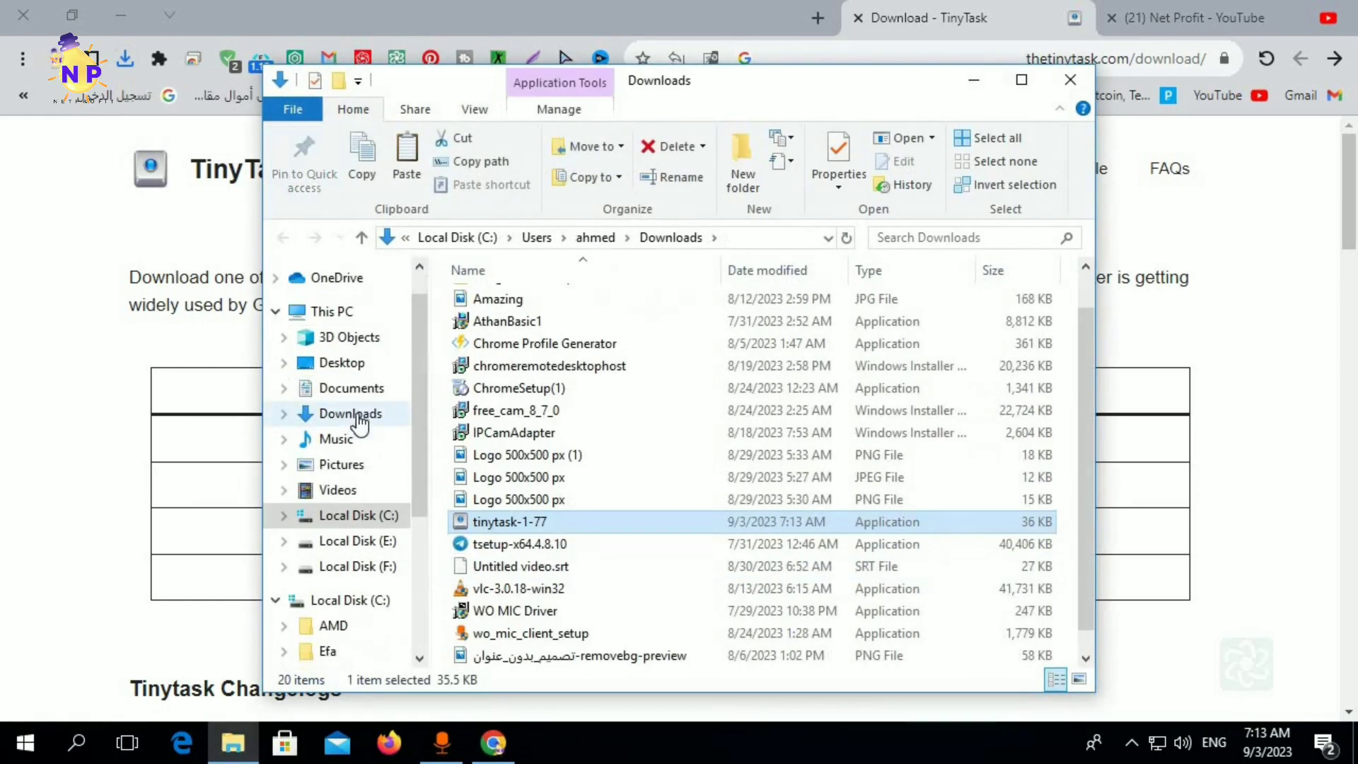
right_click(557, 524)
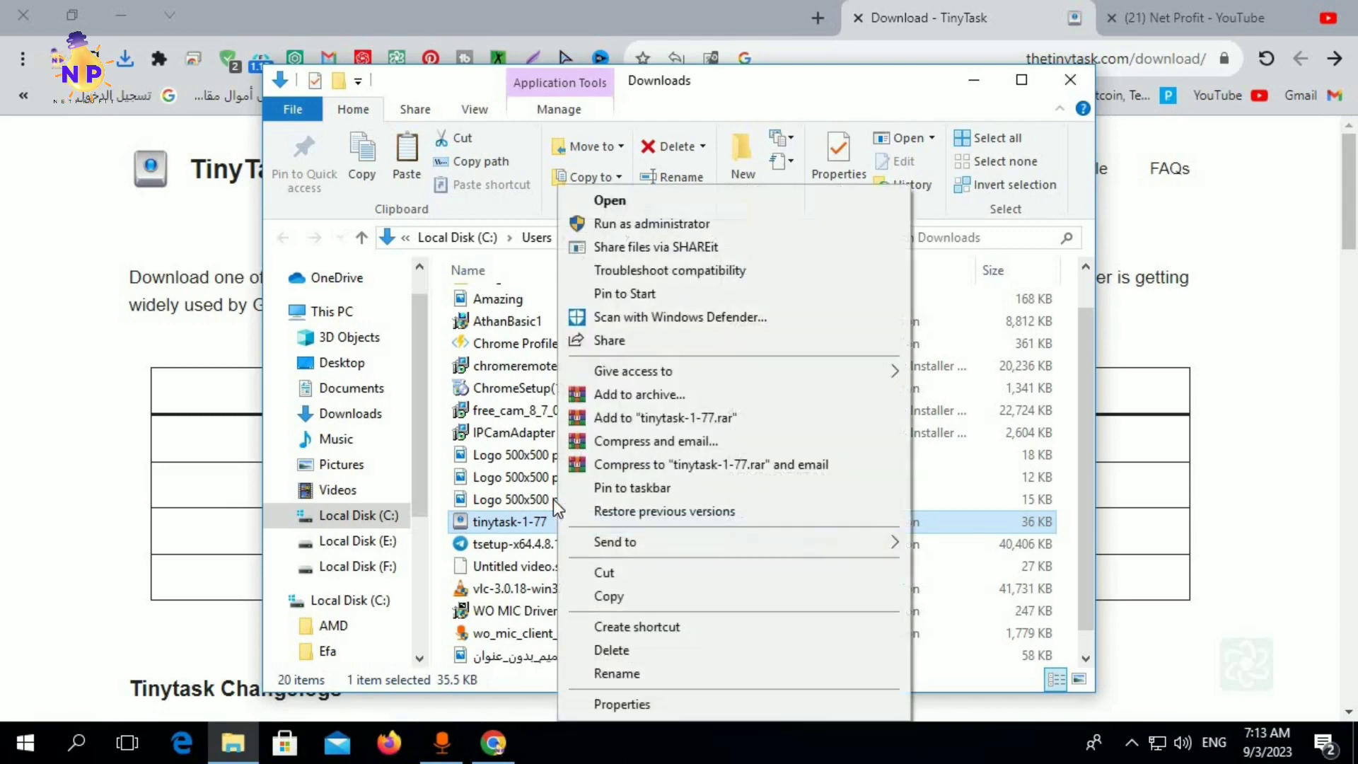
left_click(626, 219)
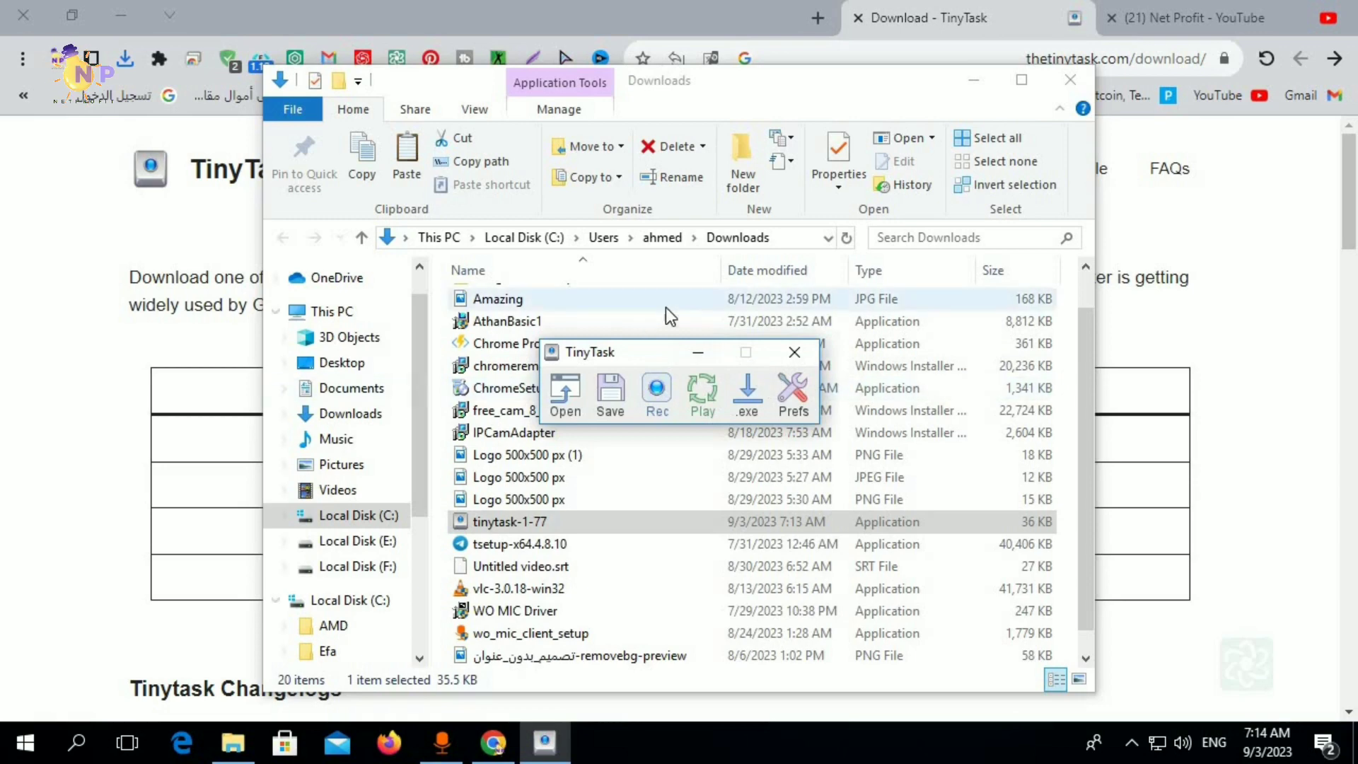
mouse_move(661, 355)
left_mouse_down()
mouse_move(520, 290)
mouse_move(318, 329)
left_mouse_up()
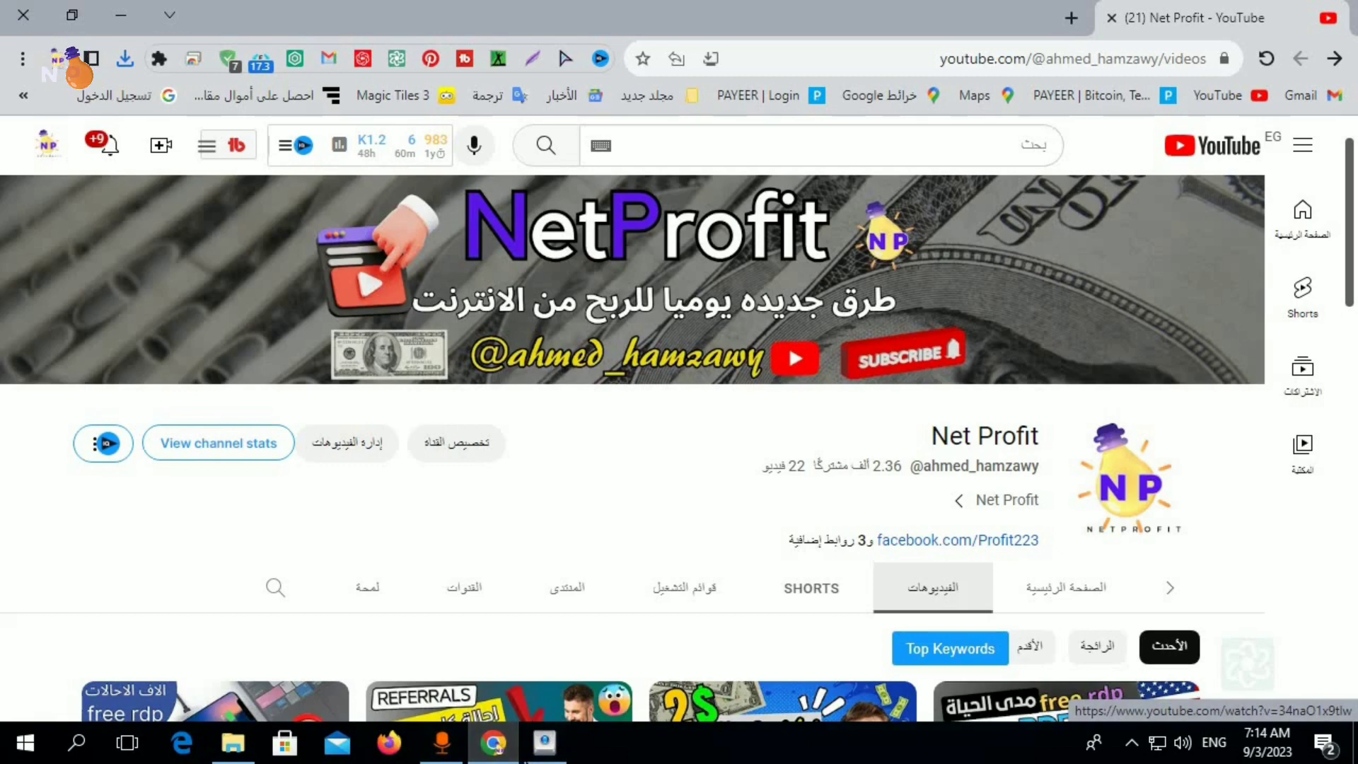
Restart TinyTask, confirm Continuous Playback is checked under Prefs, and return to the browser
right_click(546, 740)
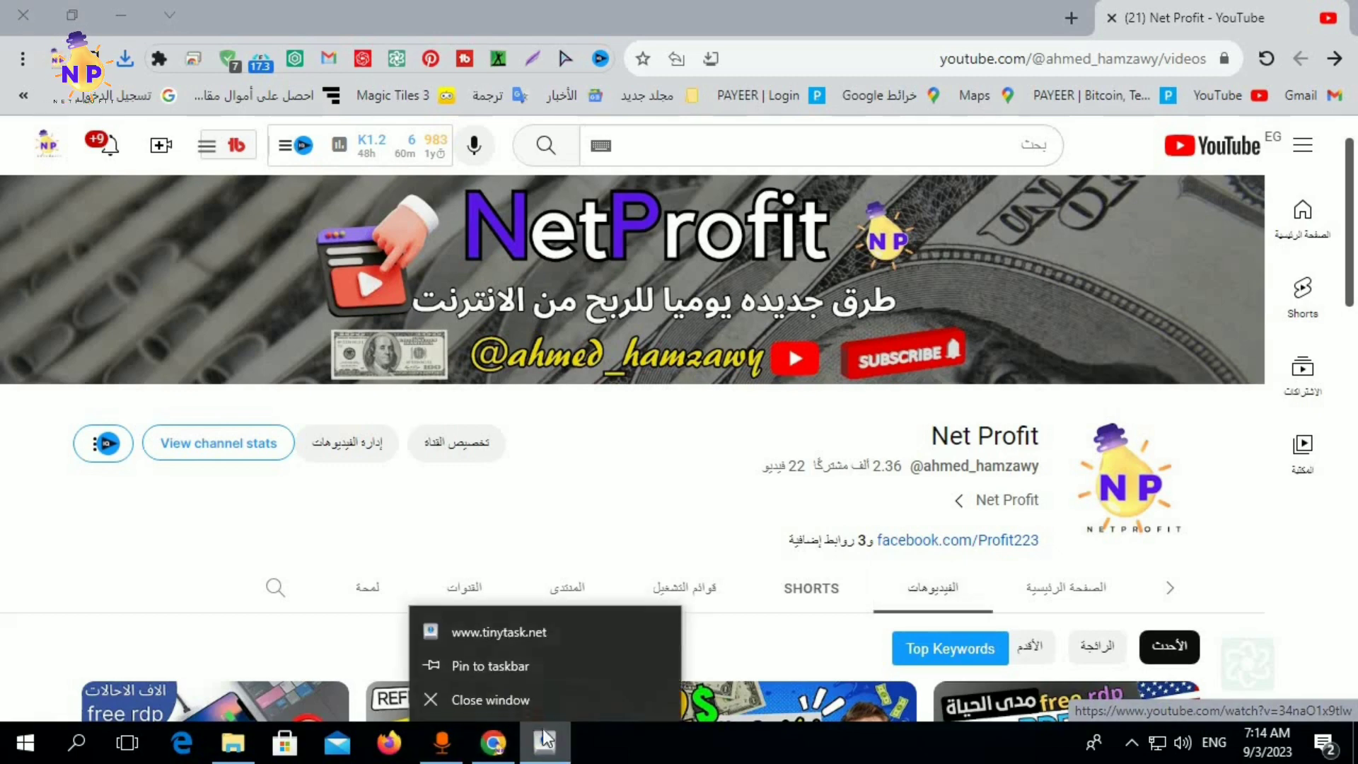
left_click(469, 699)
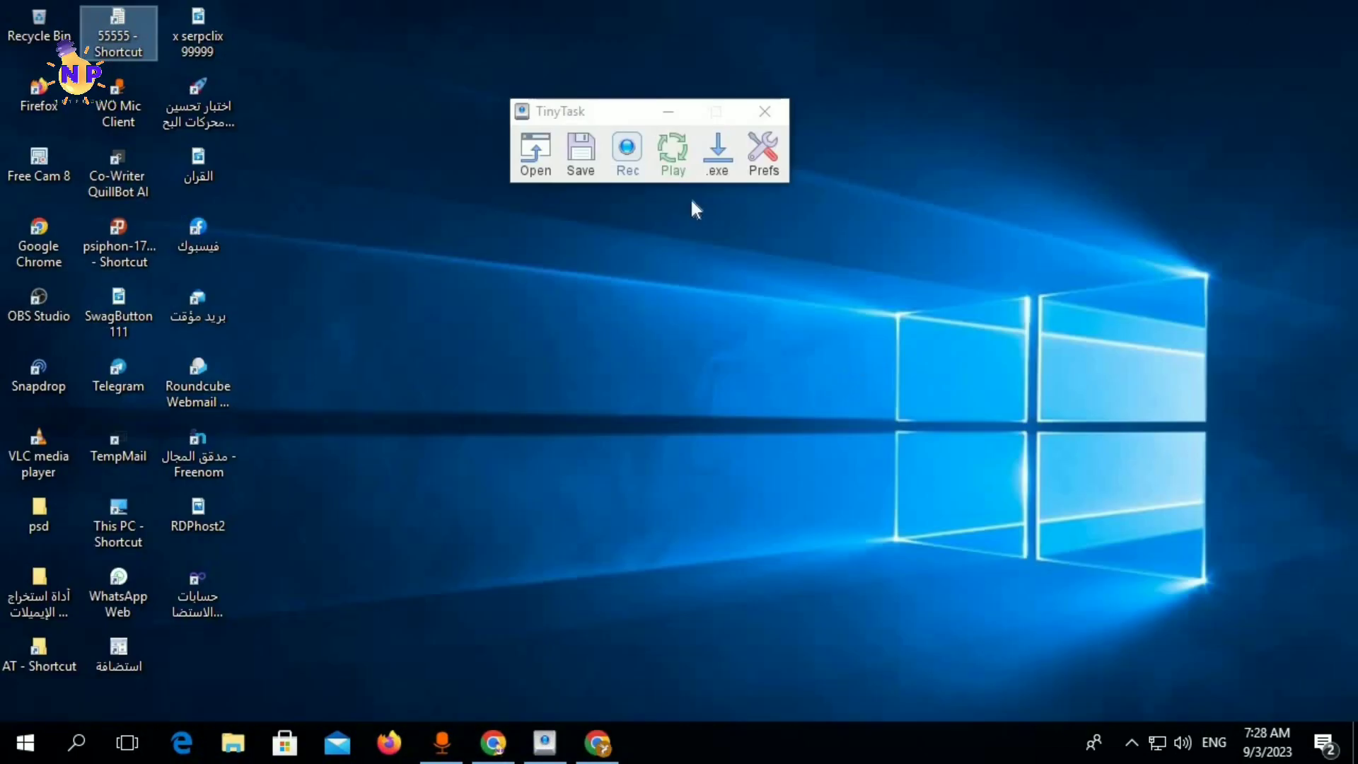
left_click(764, 167)
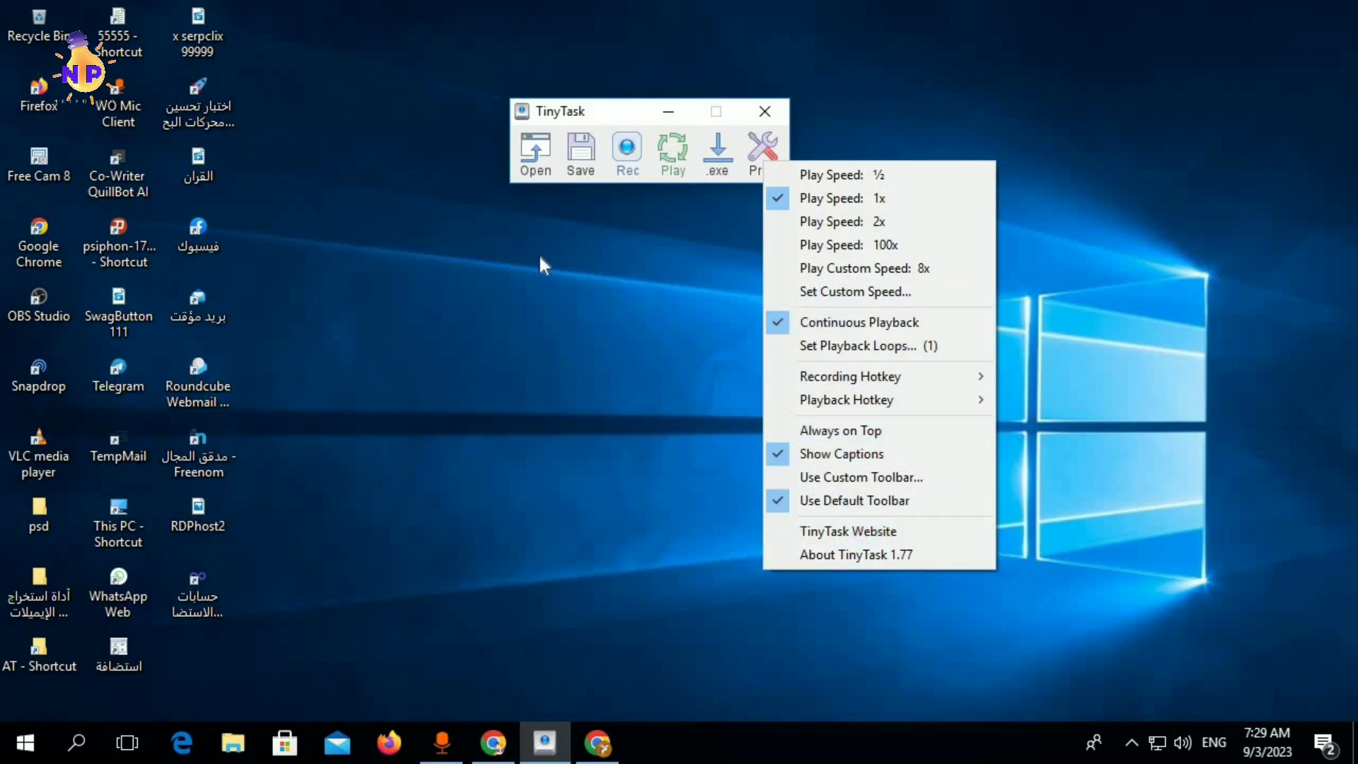
left_click(523, 303)
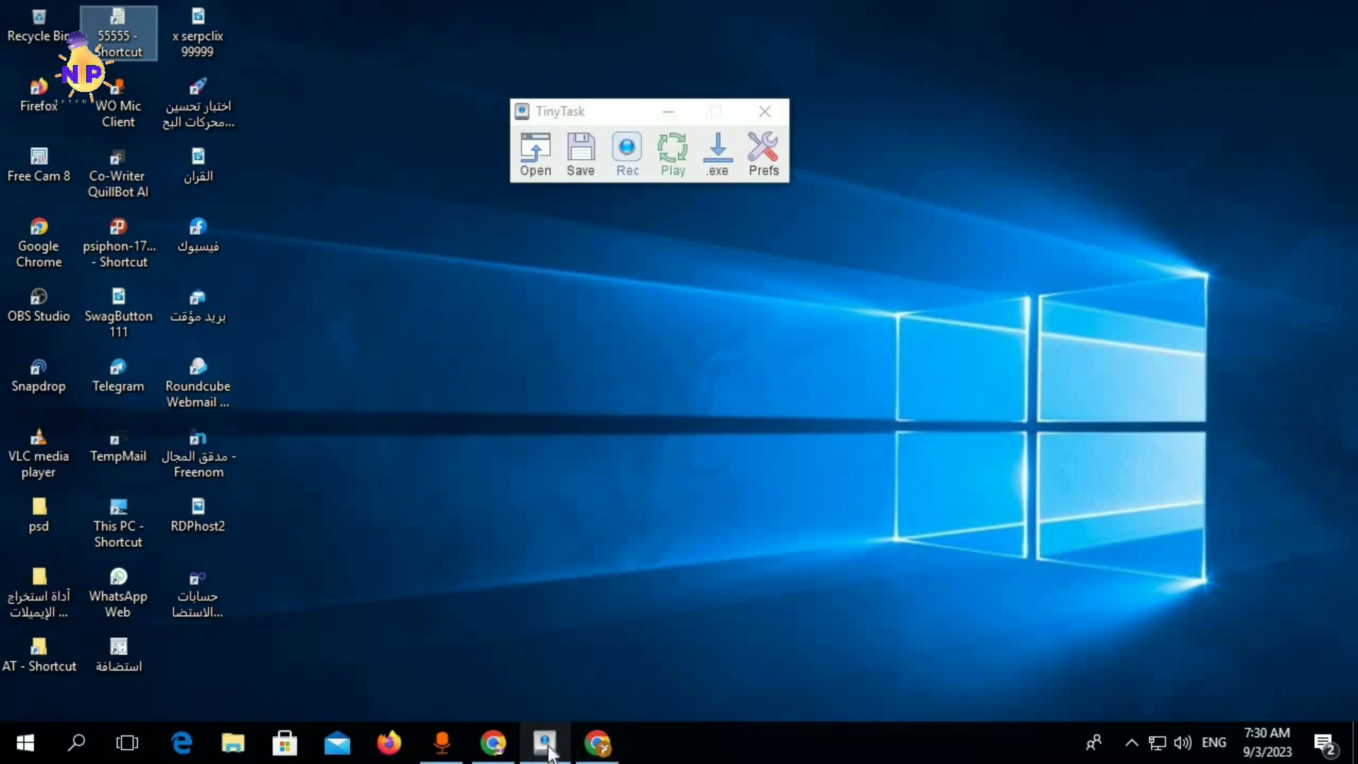
left_click(615, 732)
Reload payup.video, open the YouTube views tasks showing video 202608, and start TinyTask recording
left_click(145, 237)
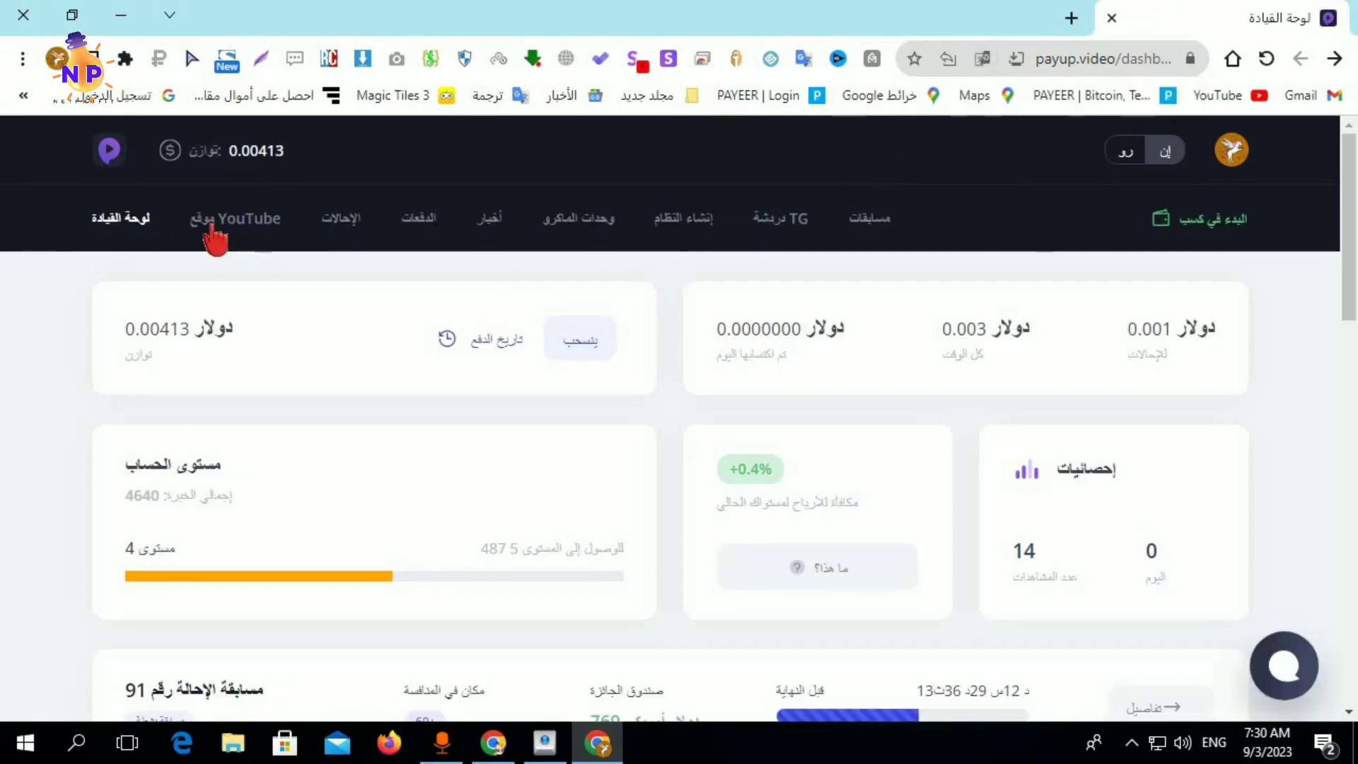
left_click(239, 228)
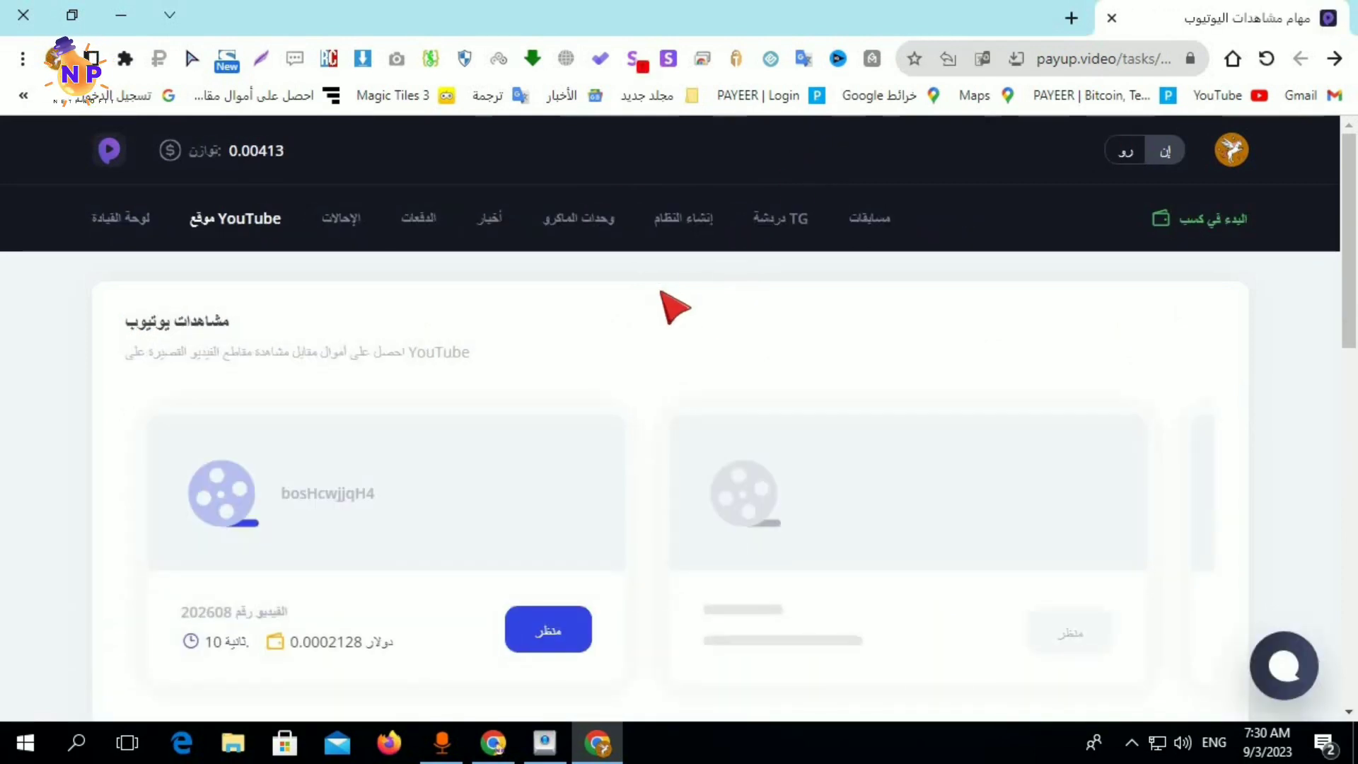
scroll(388, 282, "down", 2)
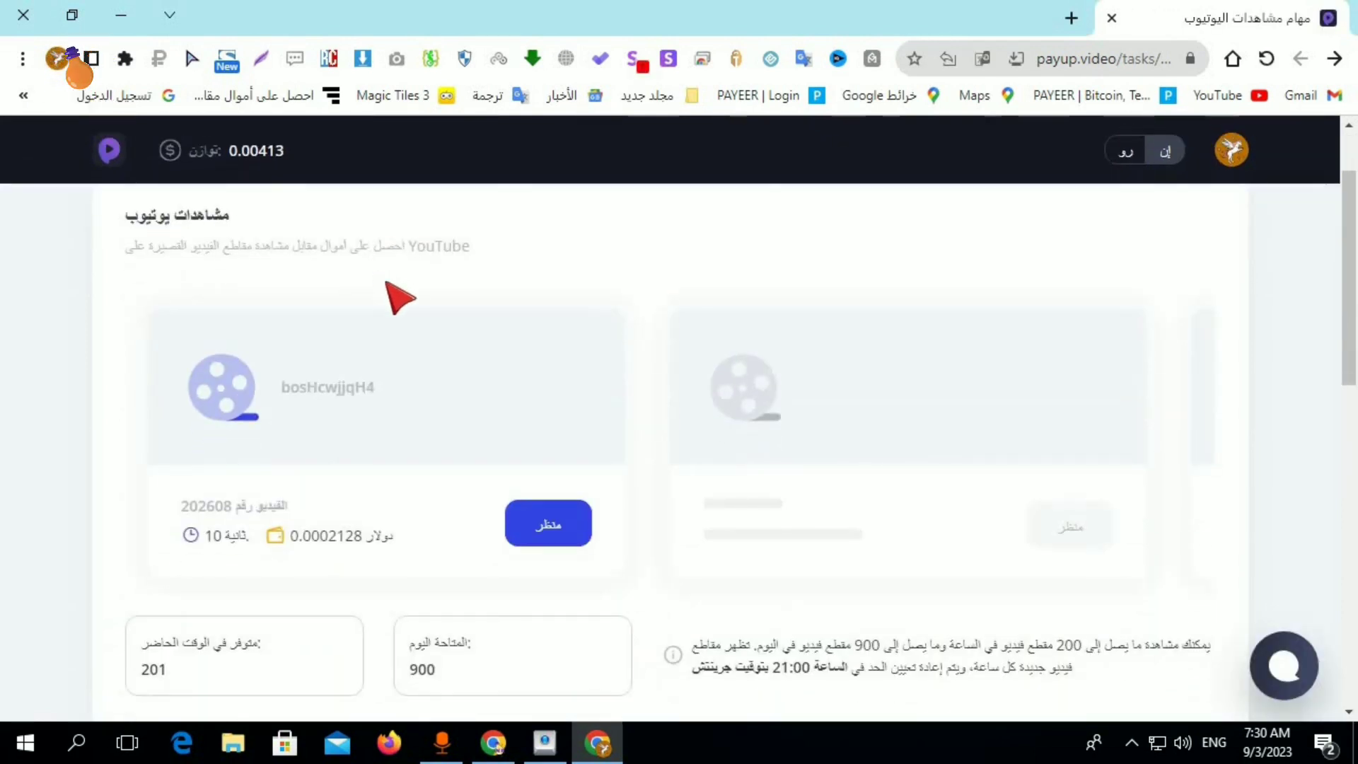
scroll(394, 294, "up", 2)
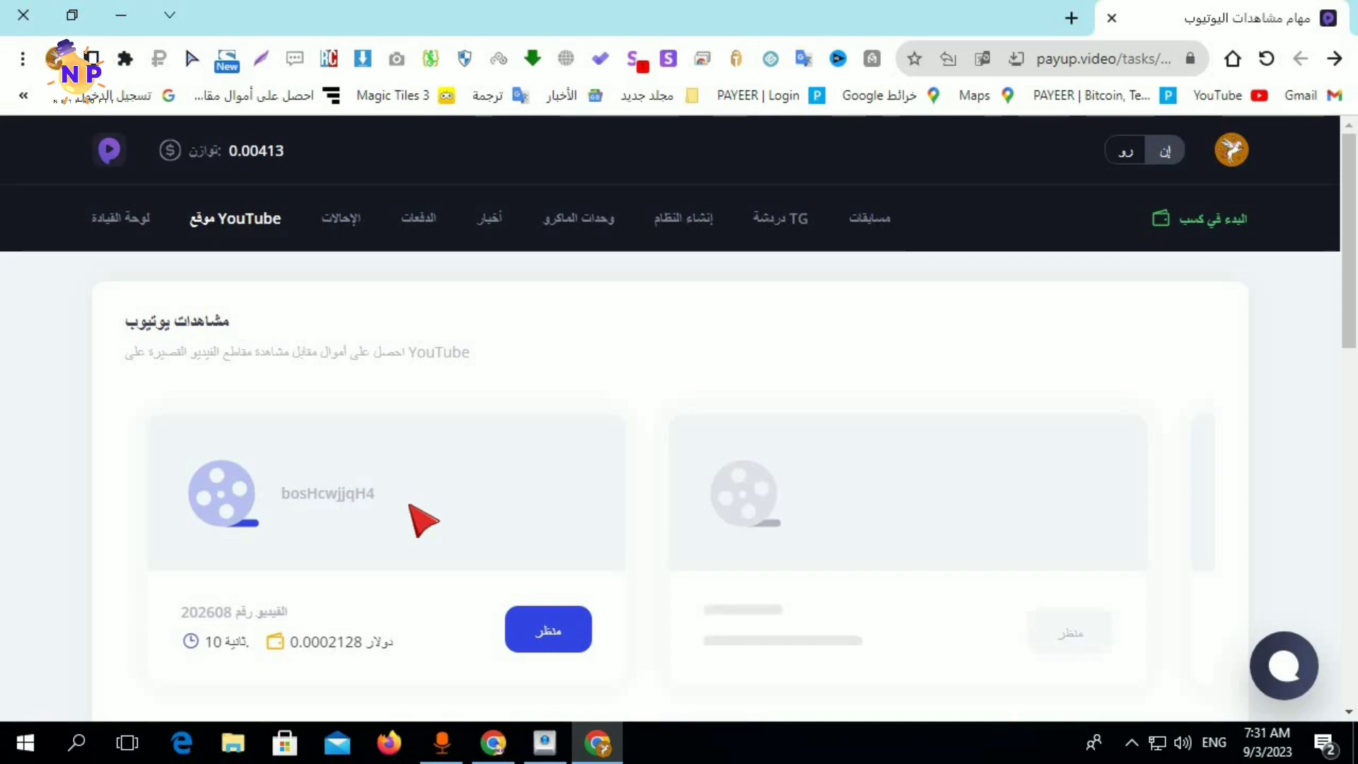
left_click(545, 743)
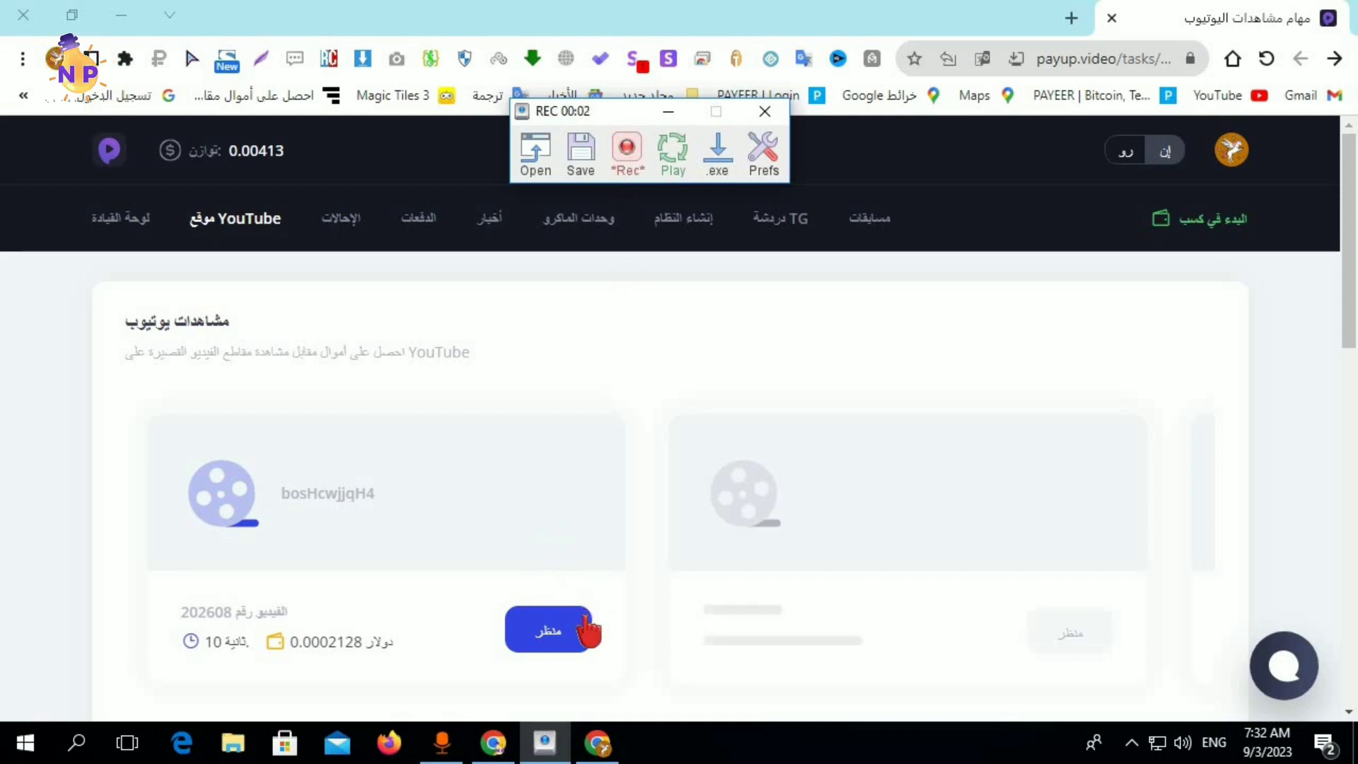
Record opening task video 202608 in a new tab, playing it, and pausing once the countdown starts
left_click(548, 631)
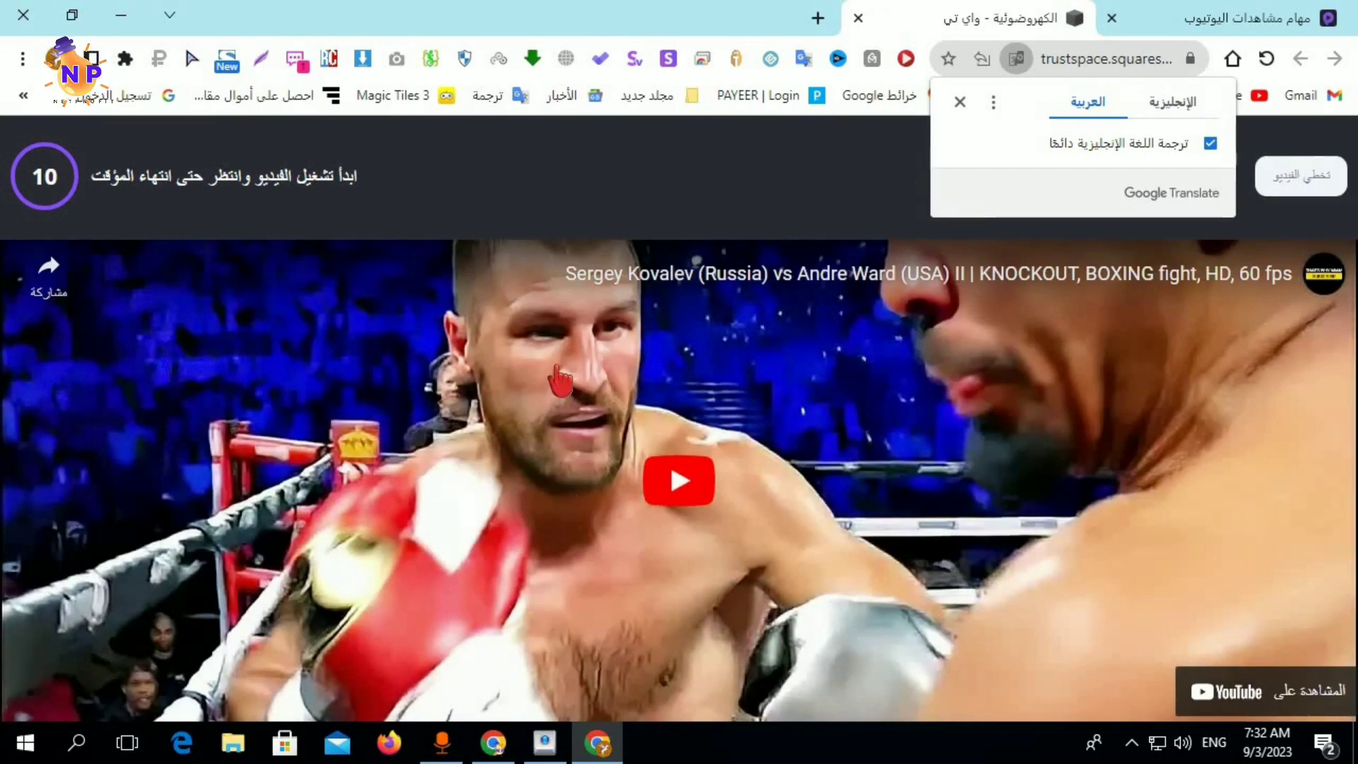
left_click(678, 483)
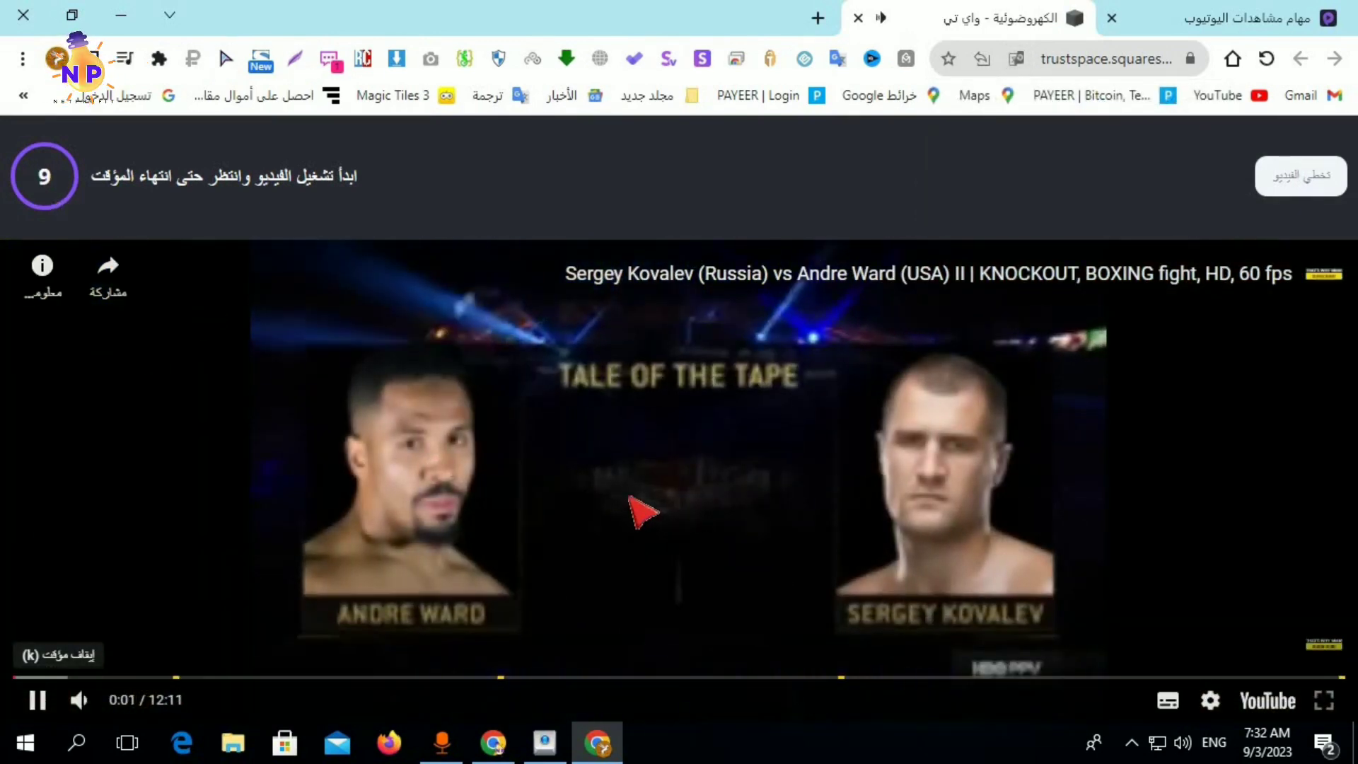
left_click(642, 509)
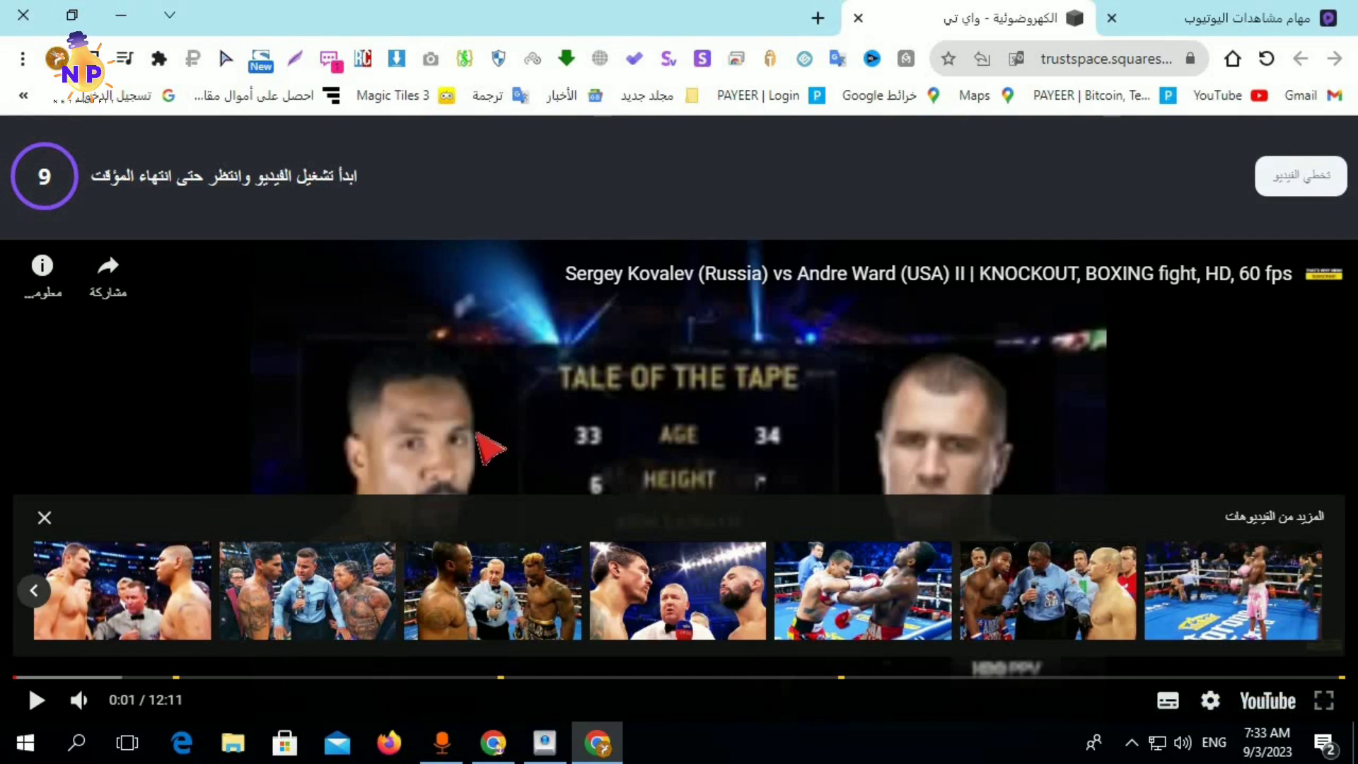
Close the 202608 video tab, reload the tasks page, and open task video 201782
left_click(858, 17)
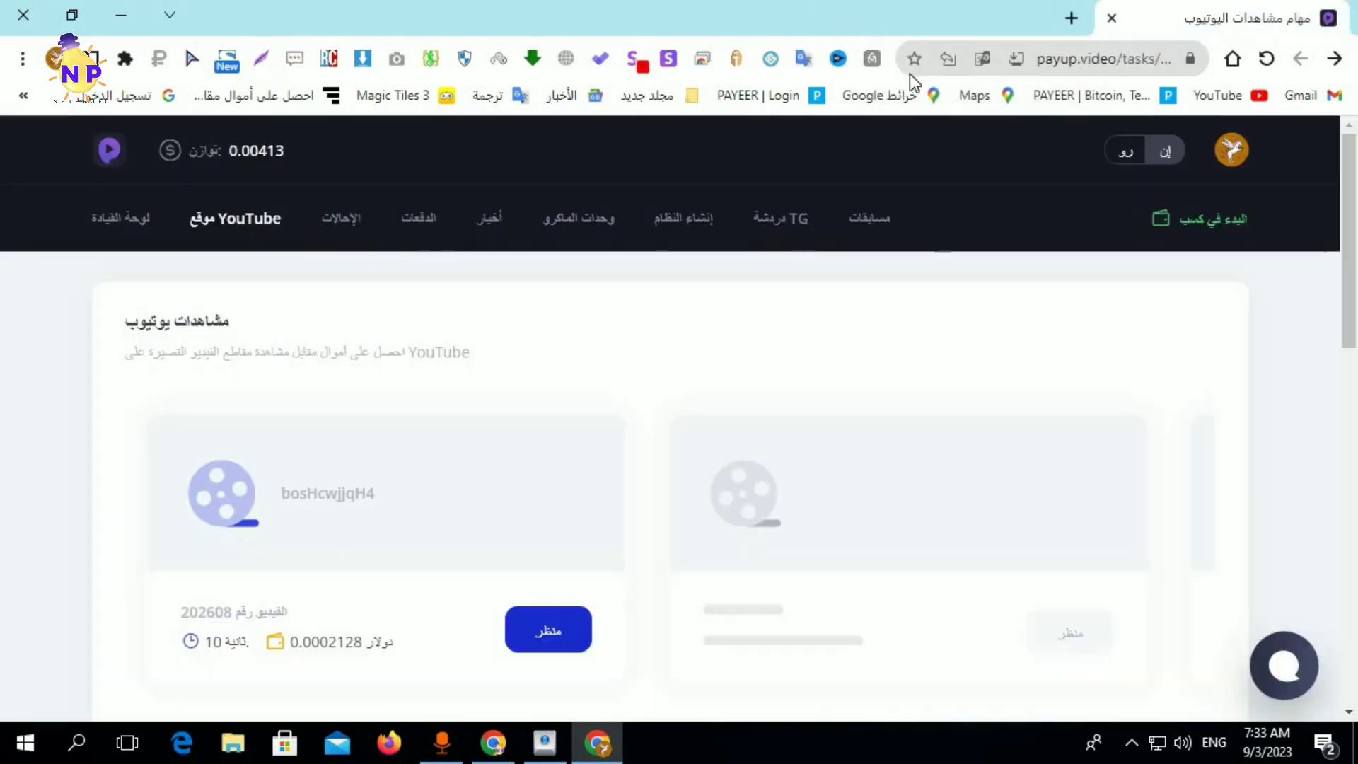
left_click(1262, 62)
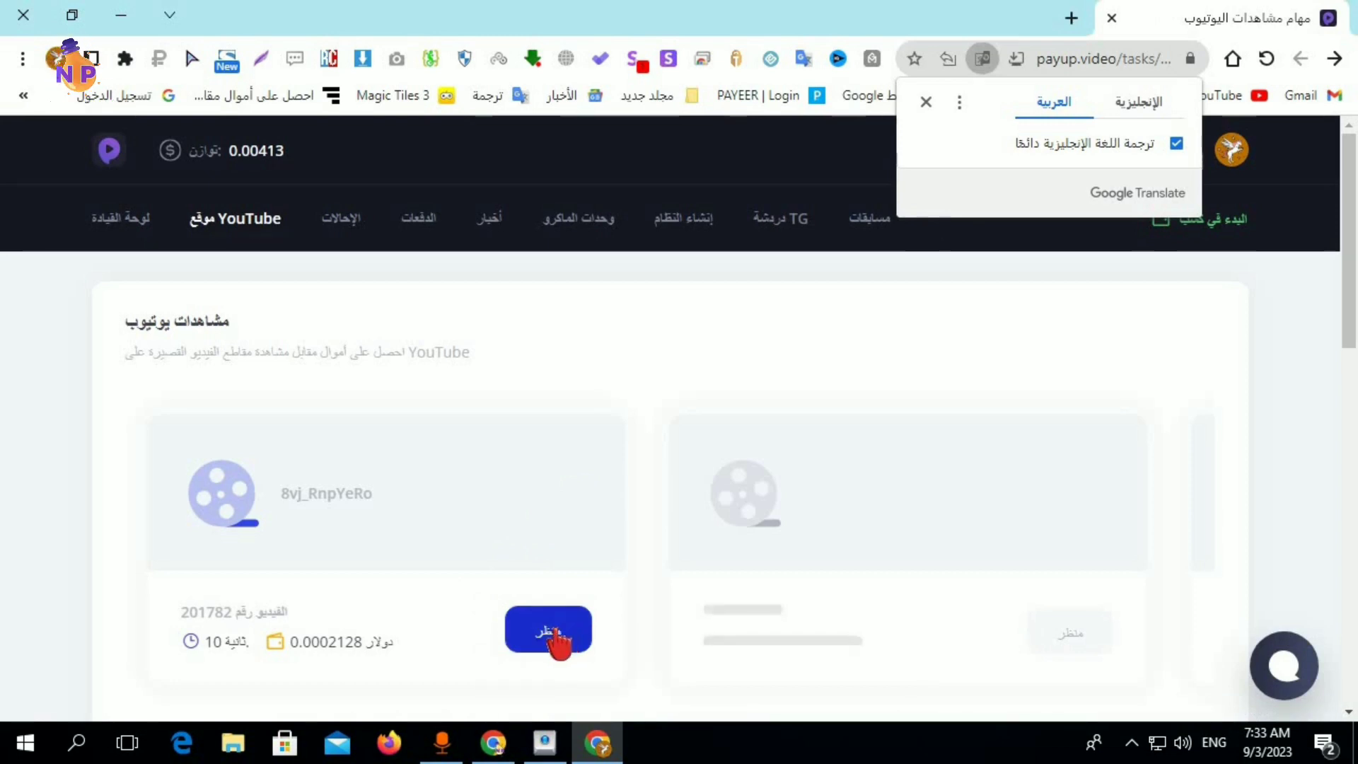
left_click(556, 629)
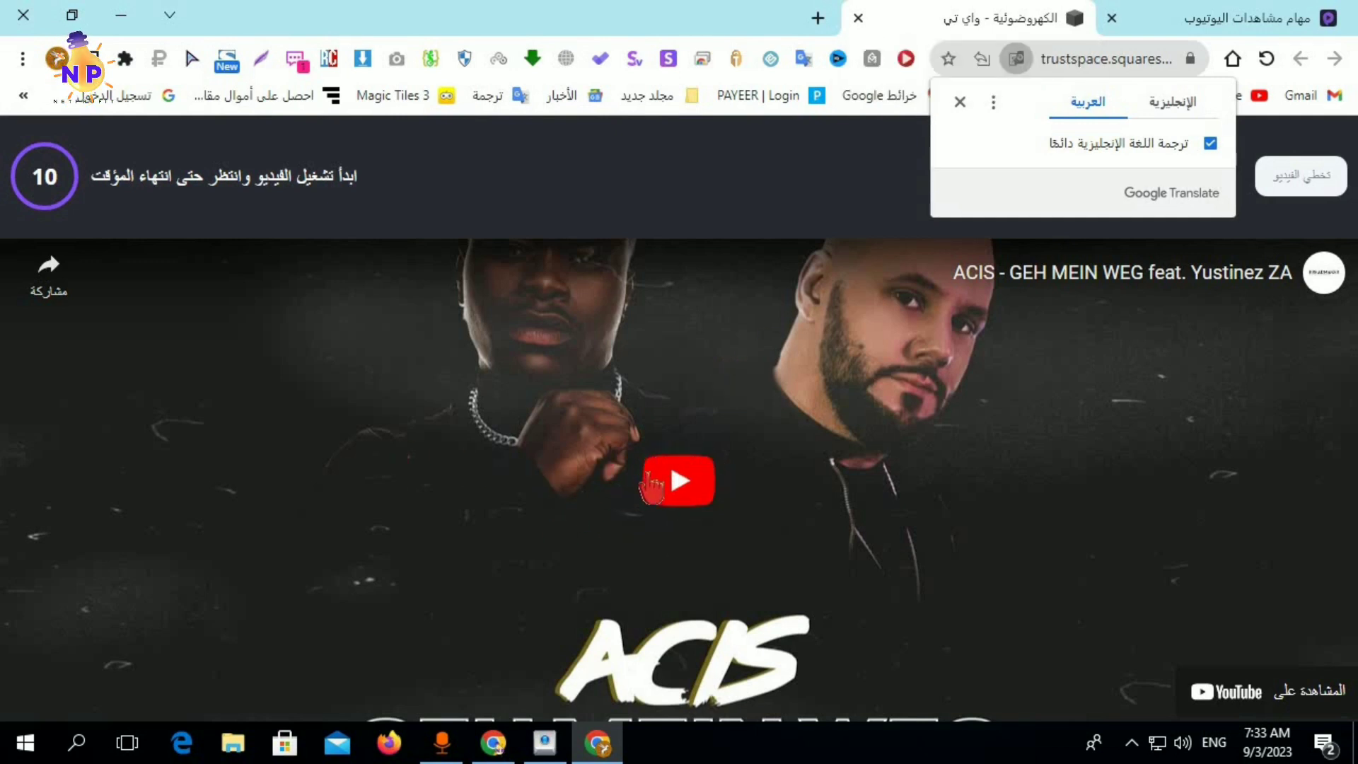
Dismiss the translation popup, close the video tab, and stop recording with Ctrl+Shift+Alt+R
left_click(210, 200)
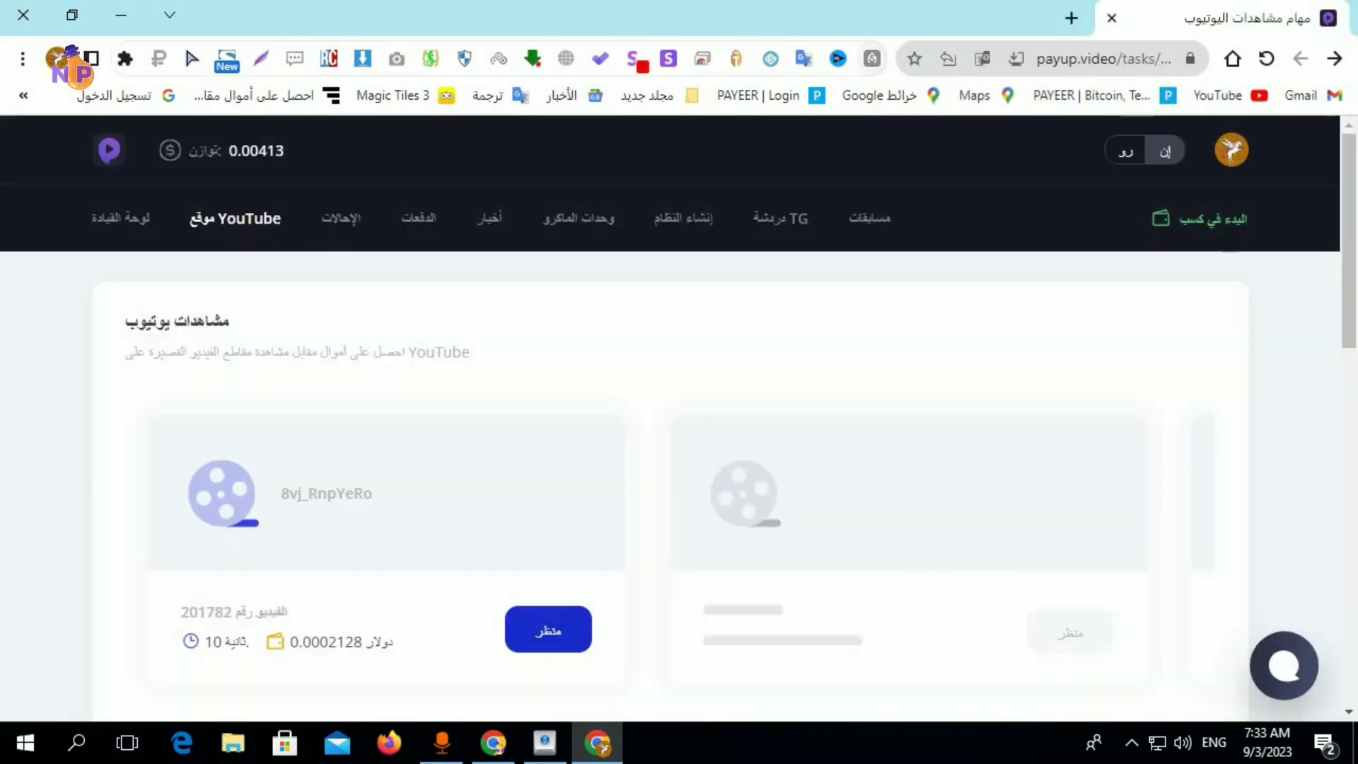
middle_click(989, 29)
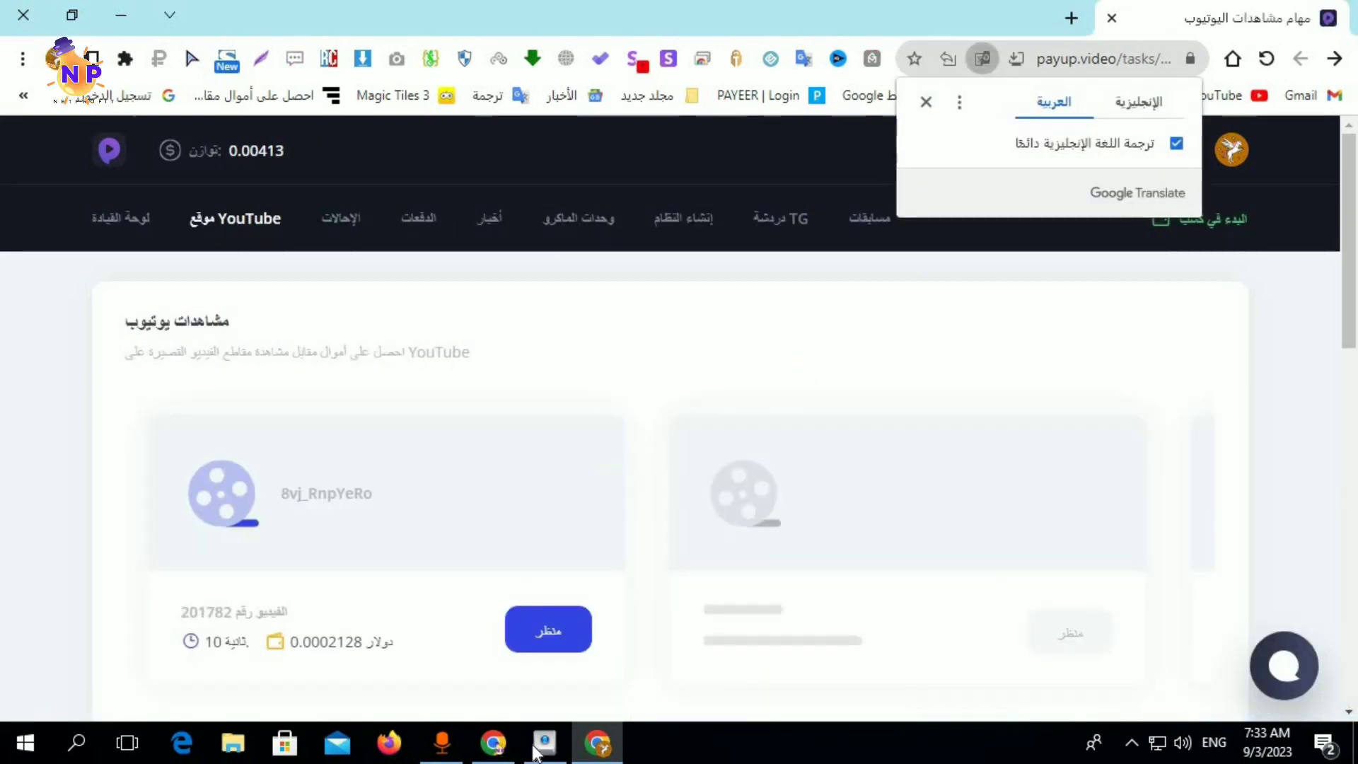
key("ctrl+shift+alt+r")
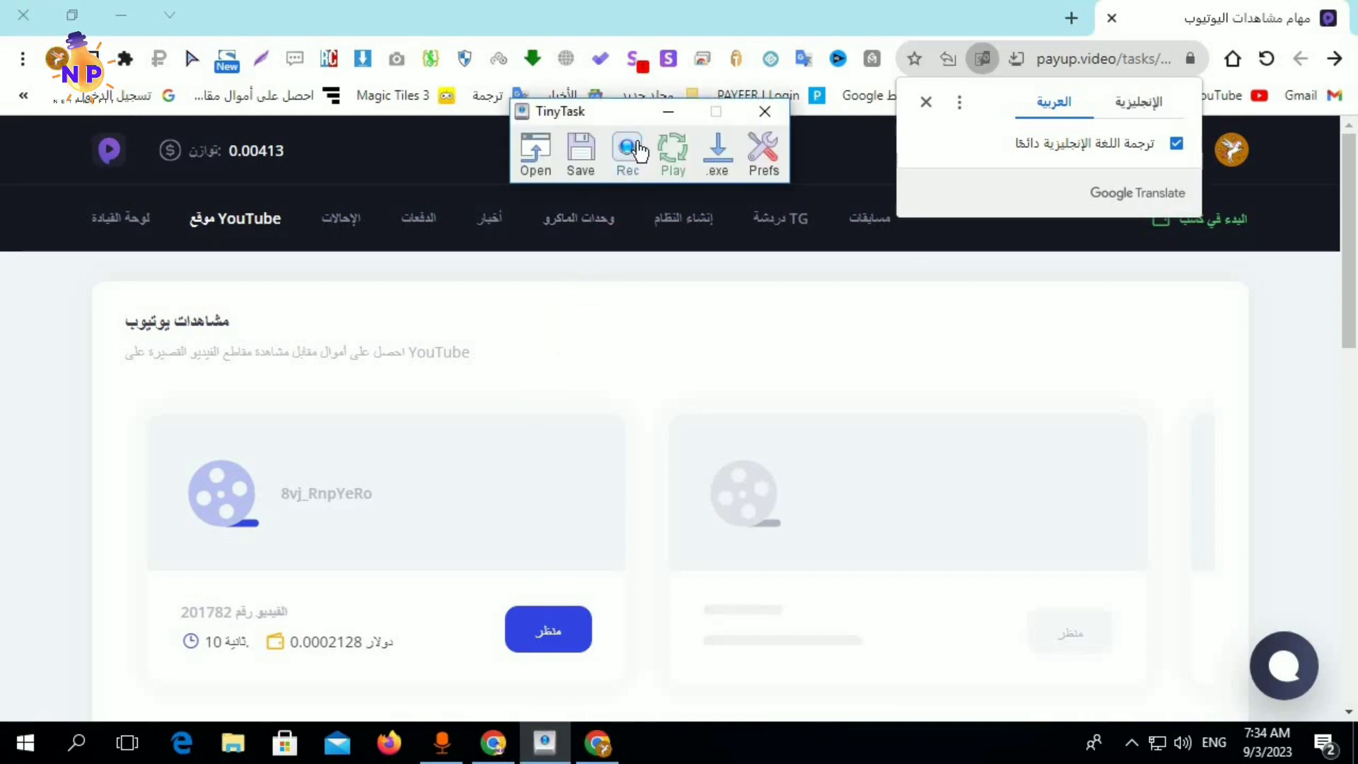
Close the Google Translate bubble below the address bar on the video 201782 tasks page
left_click(672, 186)
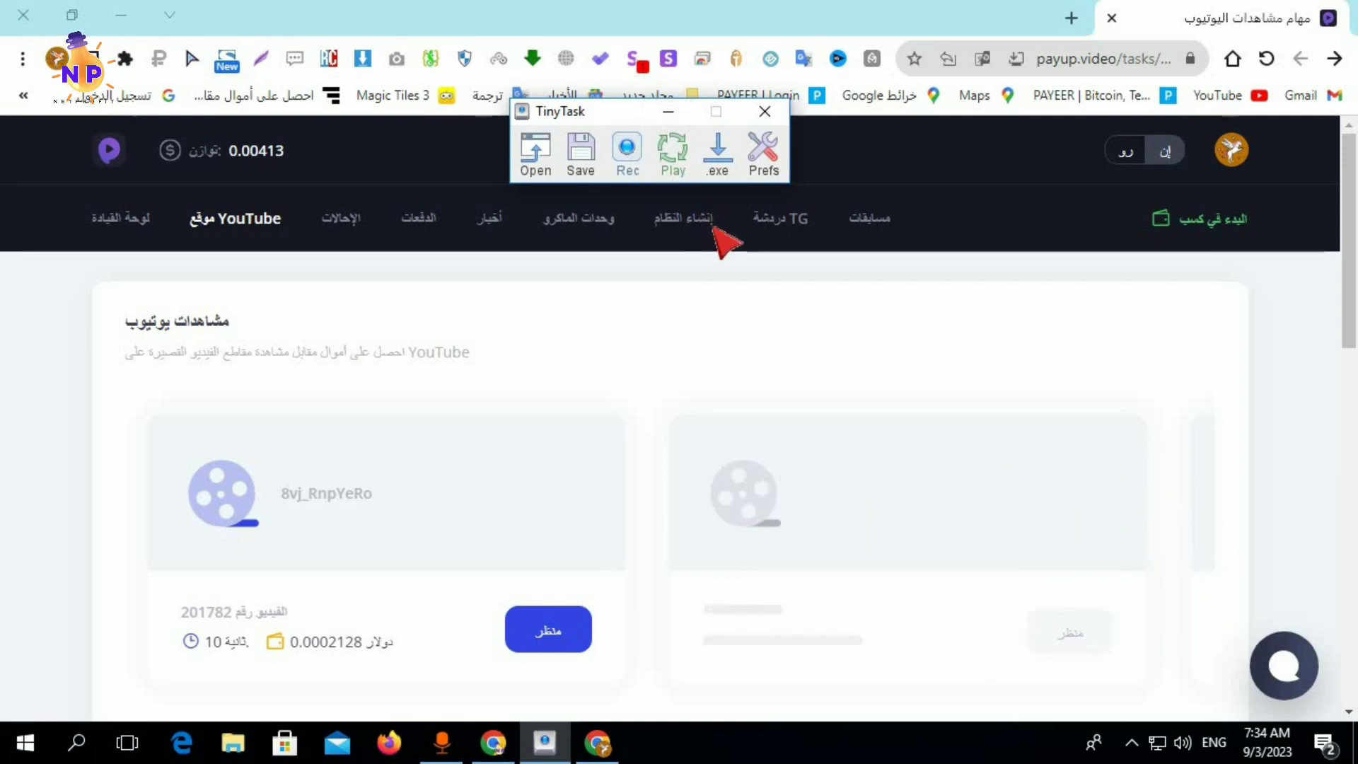
Start macro playback, which opens the task video, plays and pauses it, then closes its tab
left_click(672, 163)
left_click(627, 174)
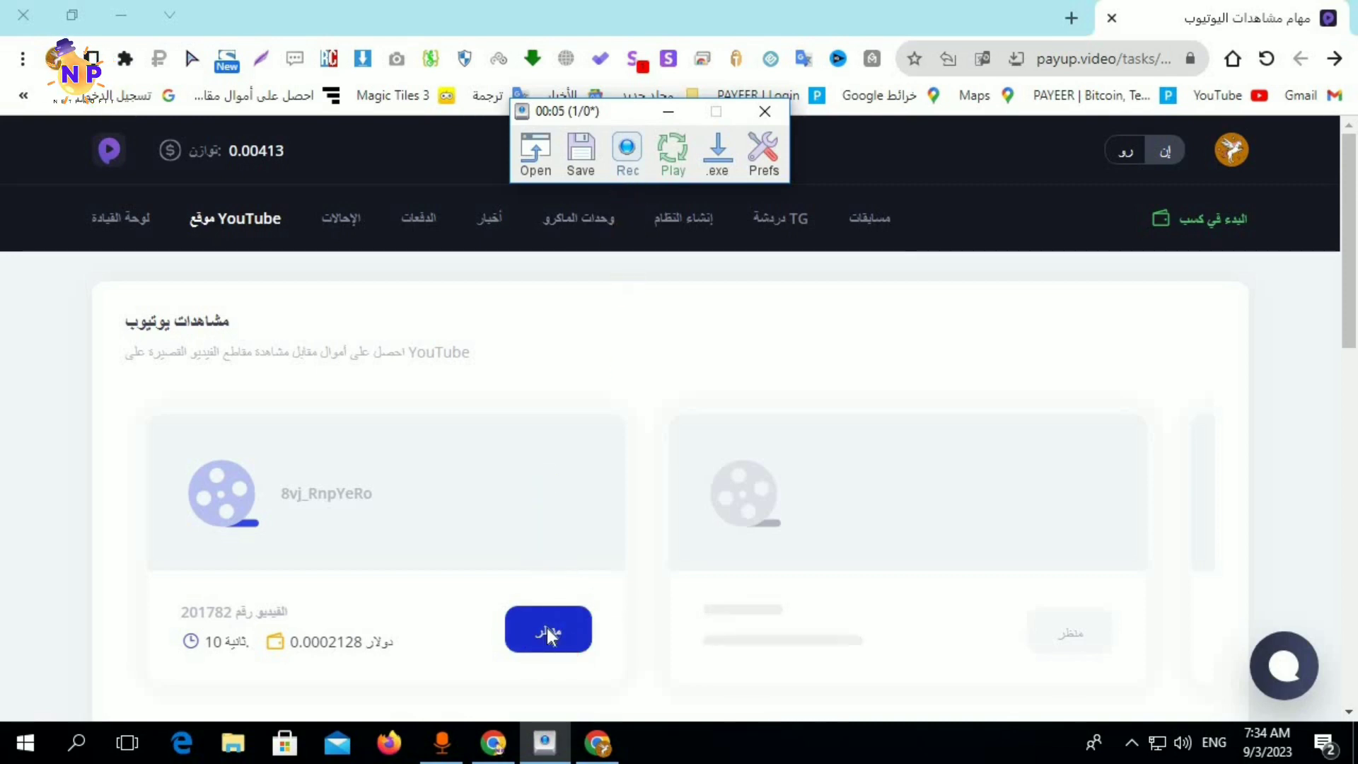
left_click(548, 632)
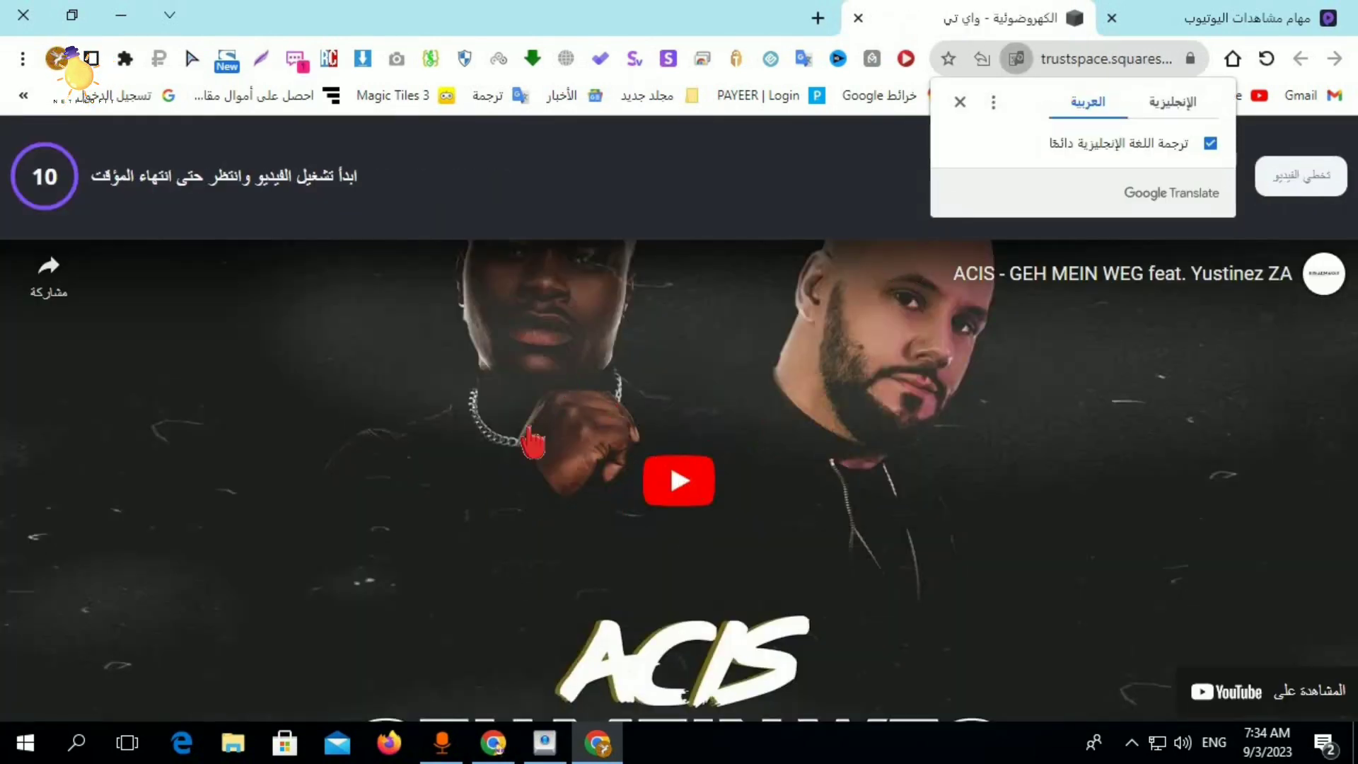
left_click(679, 495)
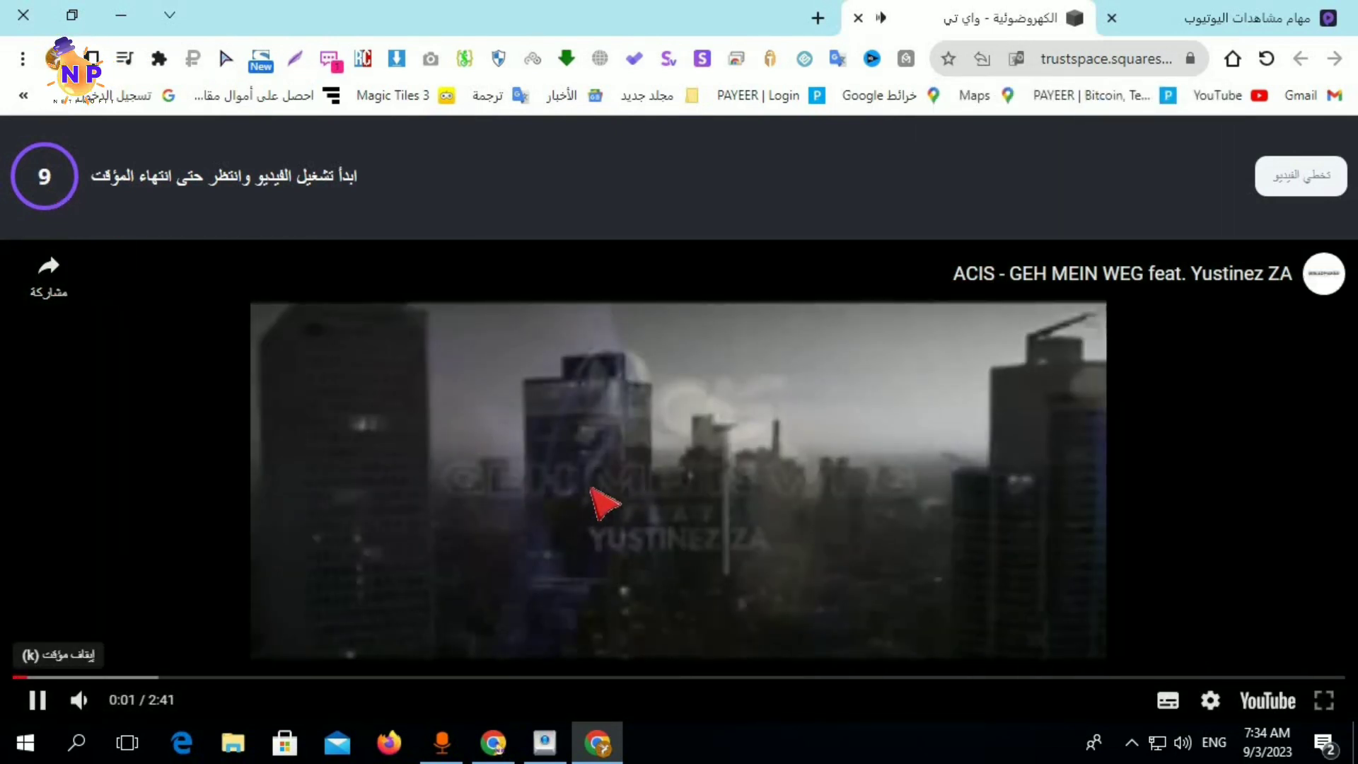
left_click(577, 469)
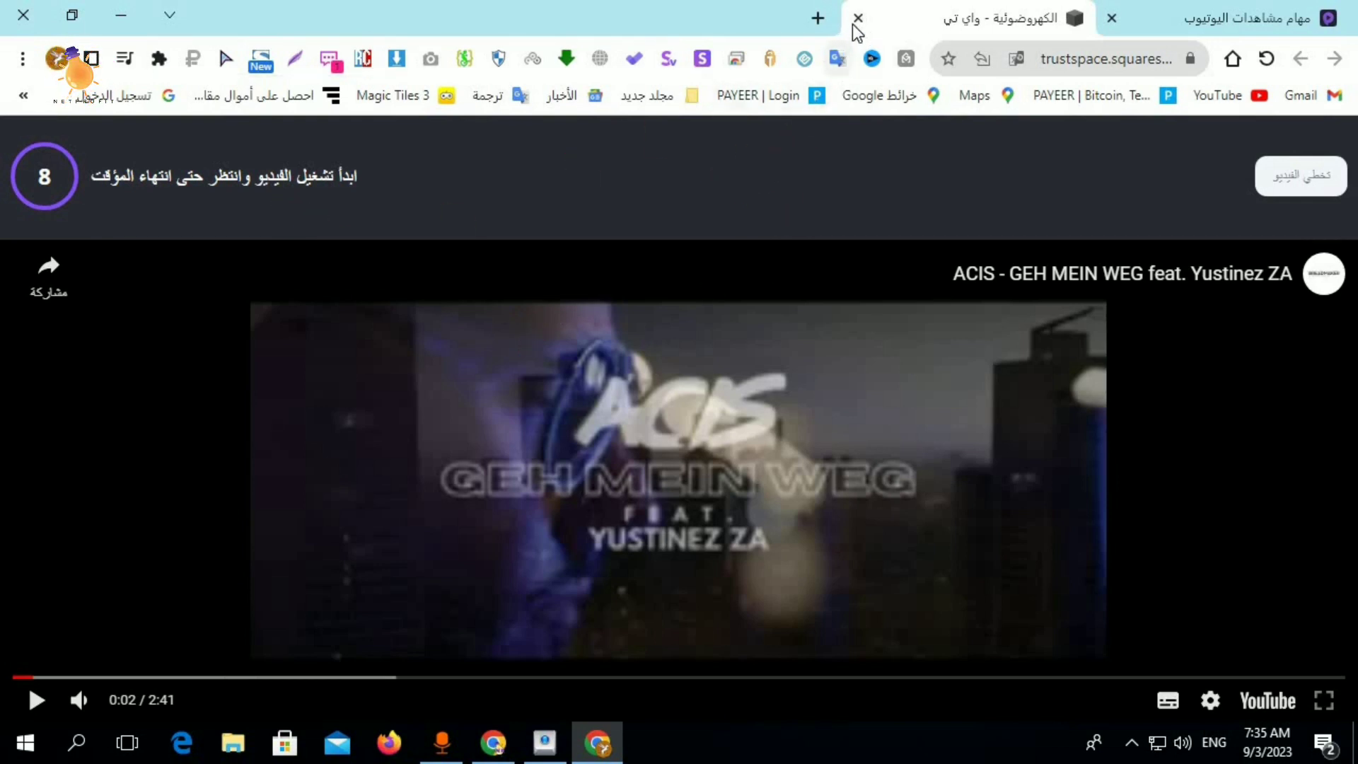
left_click(858, 18)
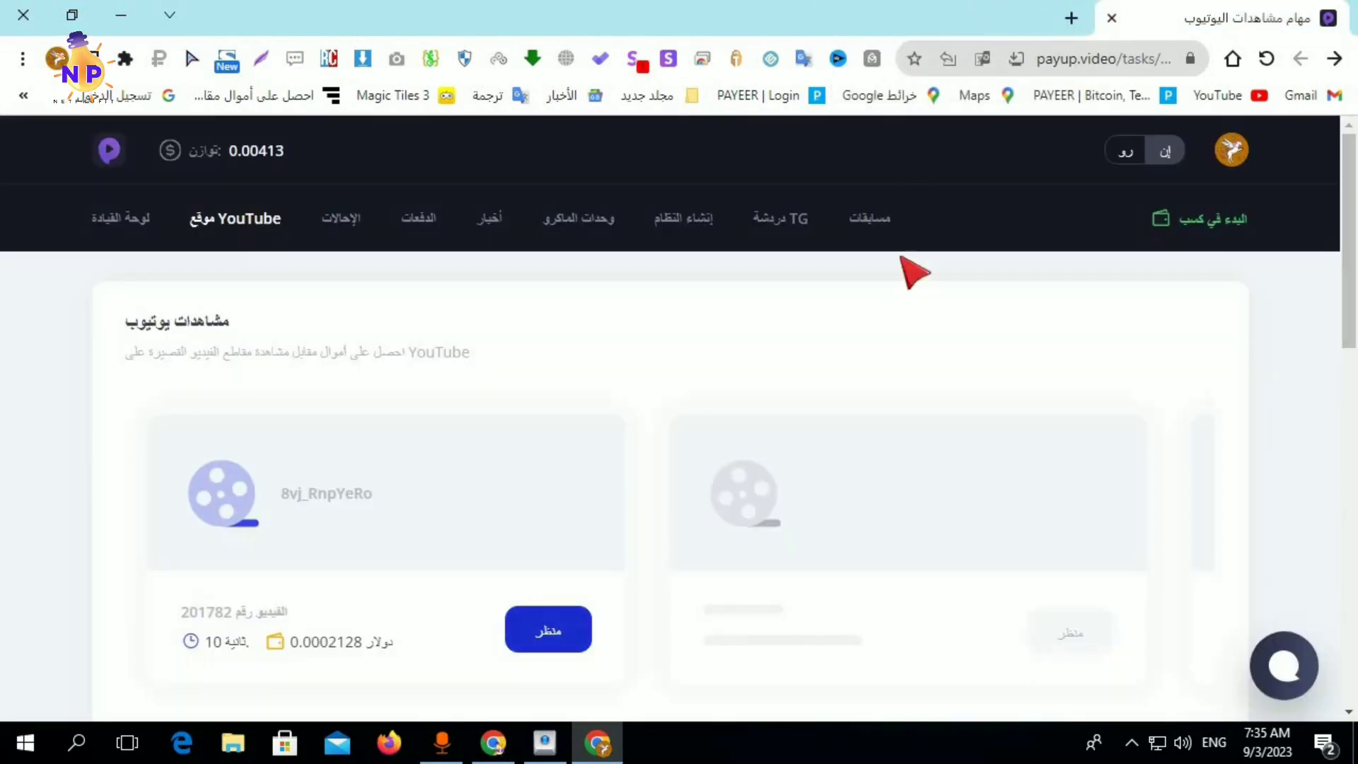
Let the replay reload the tasks page and open and close the next video, then stop playback
left_click(1264, 60)
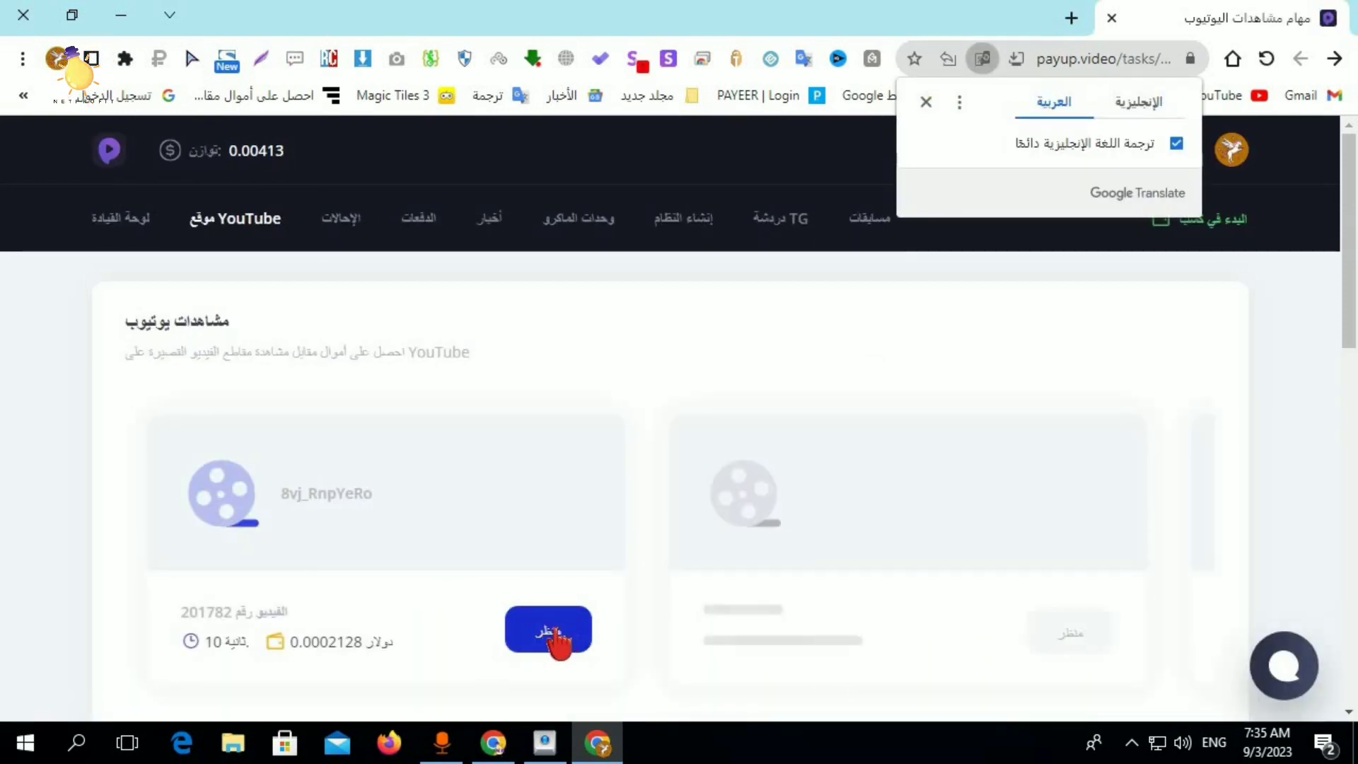
left_click(555, 630)
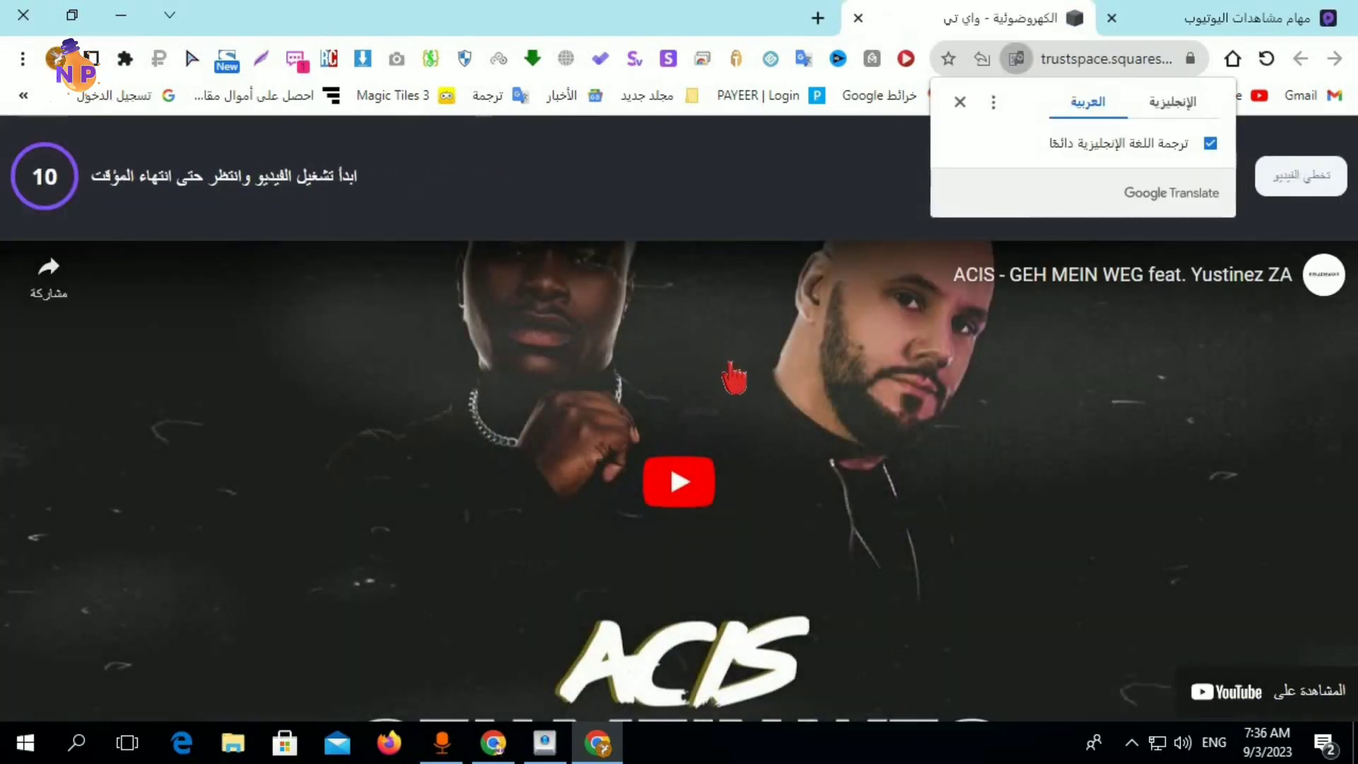
key("ctrl+w")
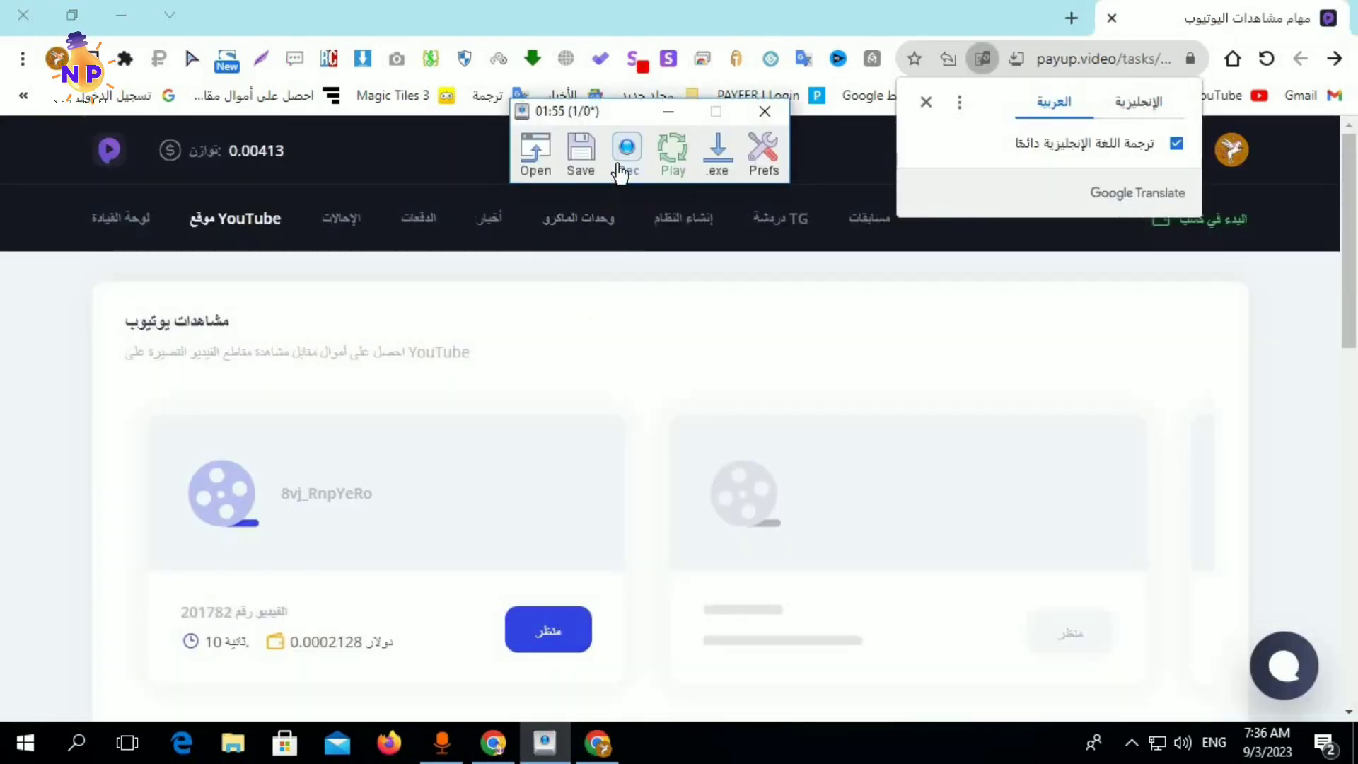
left_click(626, 162)
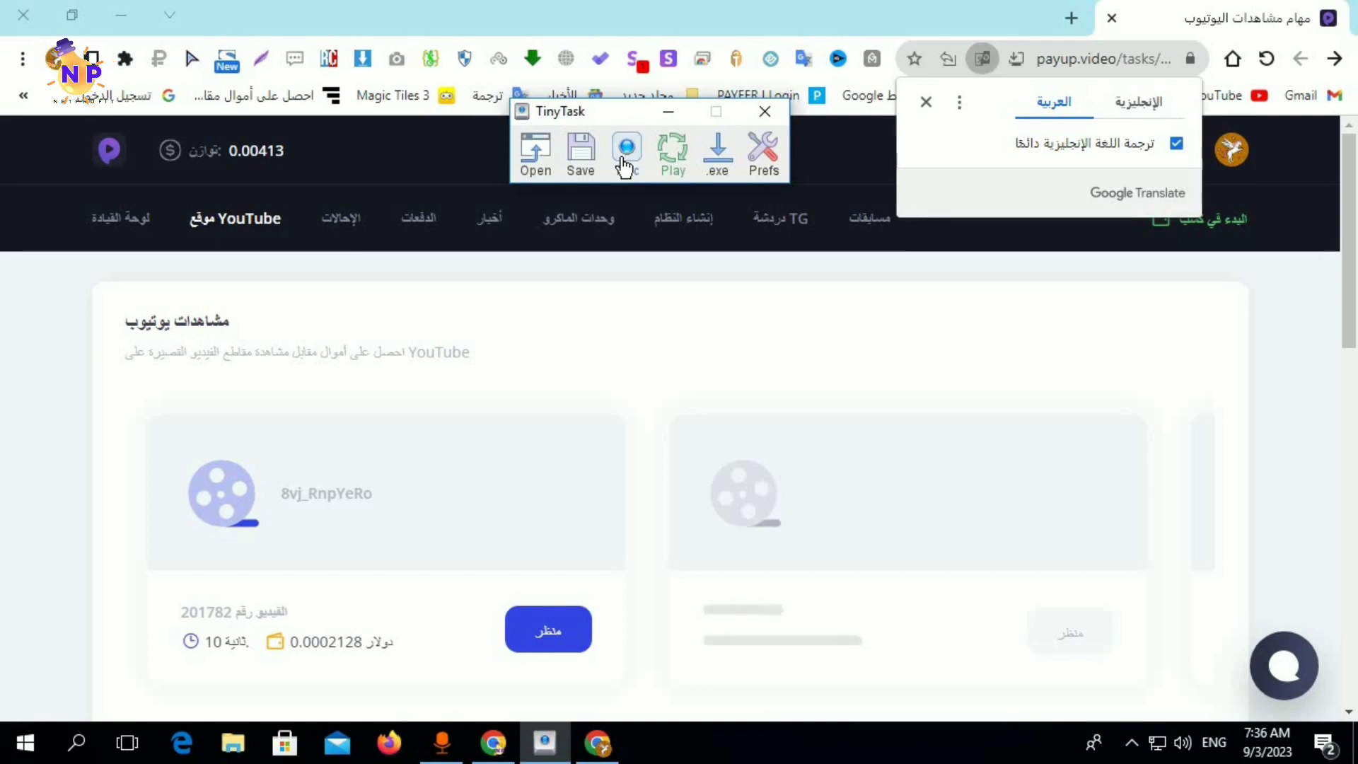
Back in Chrome, dismiss the Translate bubble and go to mnogoref.ru's ad-viewing page
left_click(626, 157)
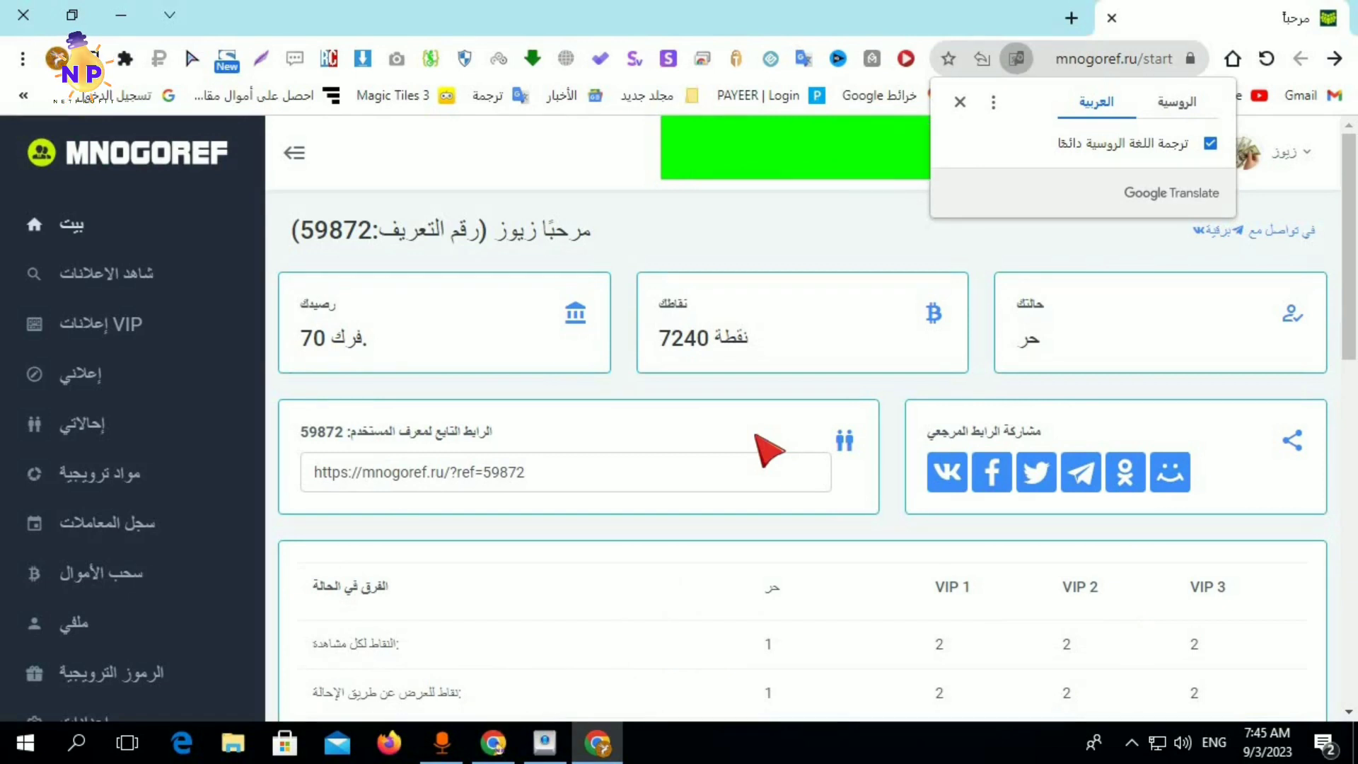
left_click(959, 102)
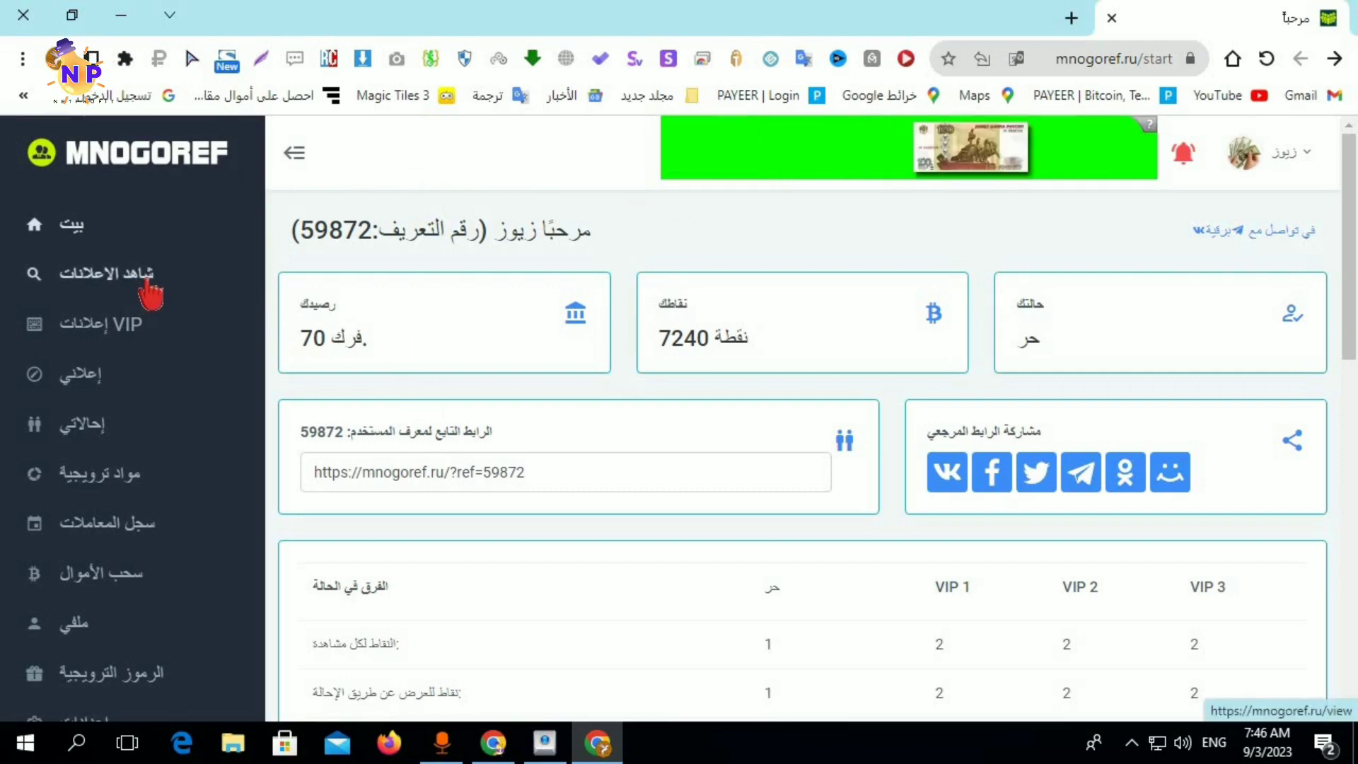
left_click(108, 280)
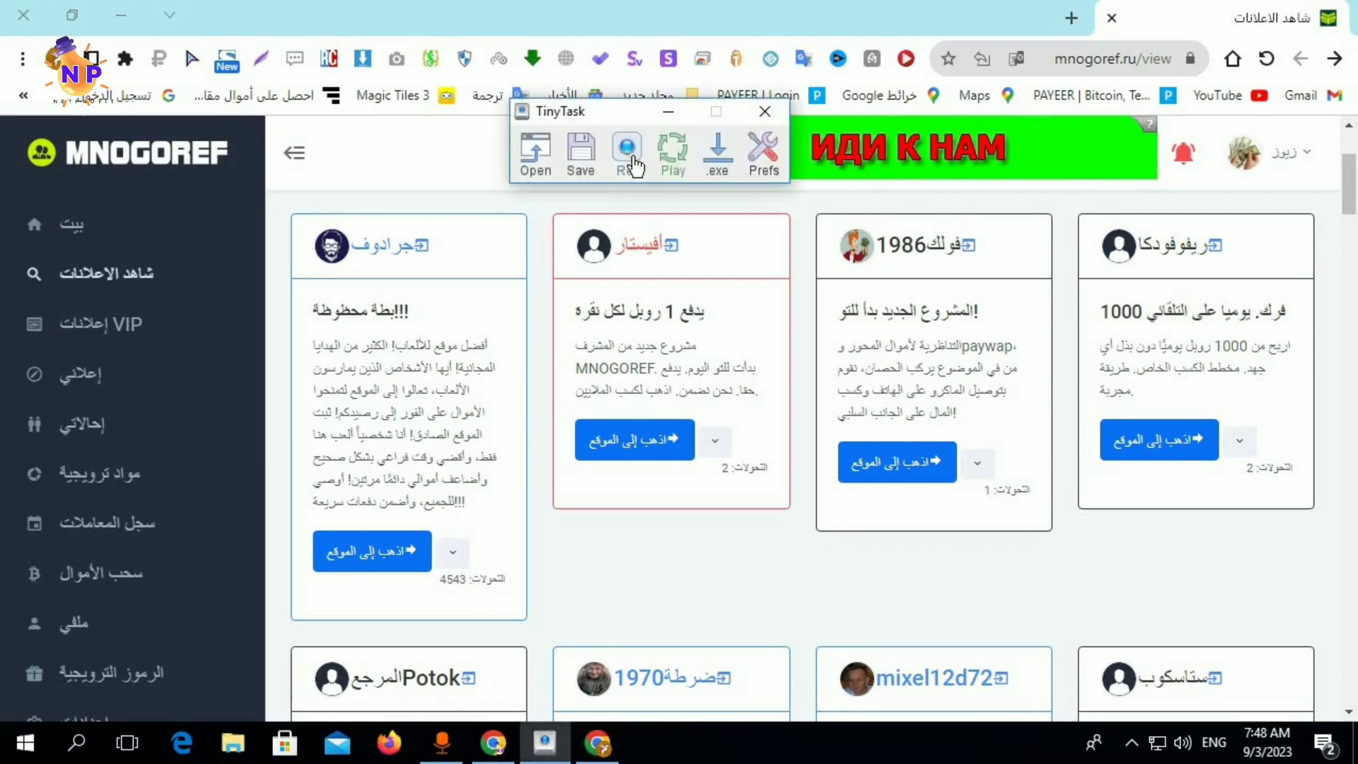
Start a new TinyTask recording and open the first ad card's advertised site
left_click(628, 148)
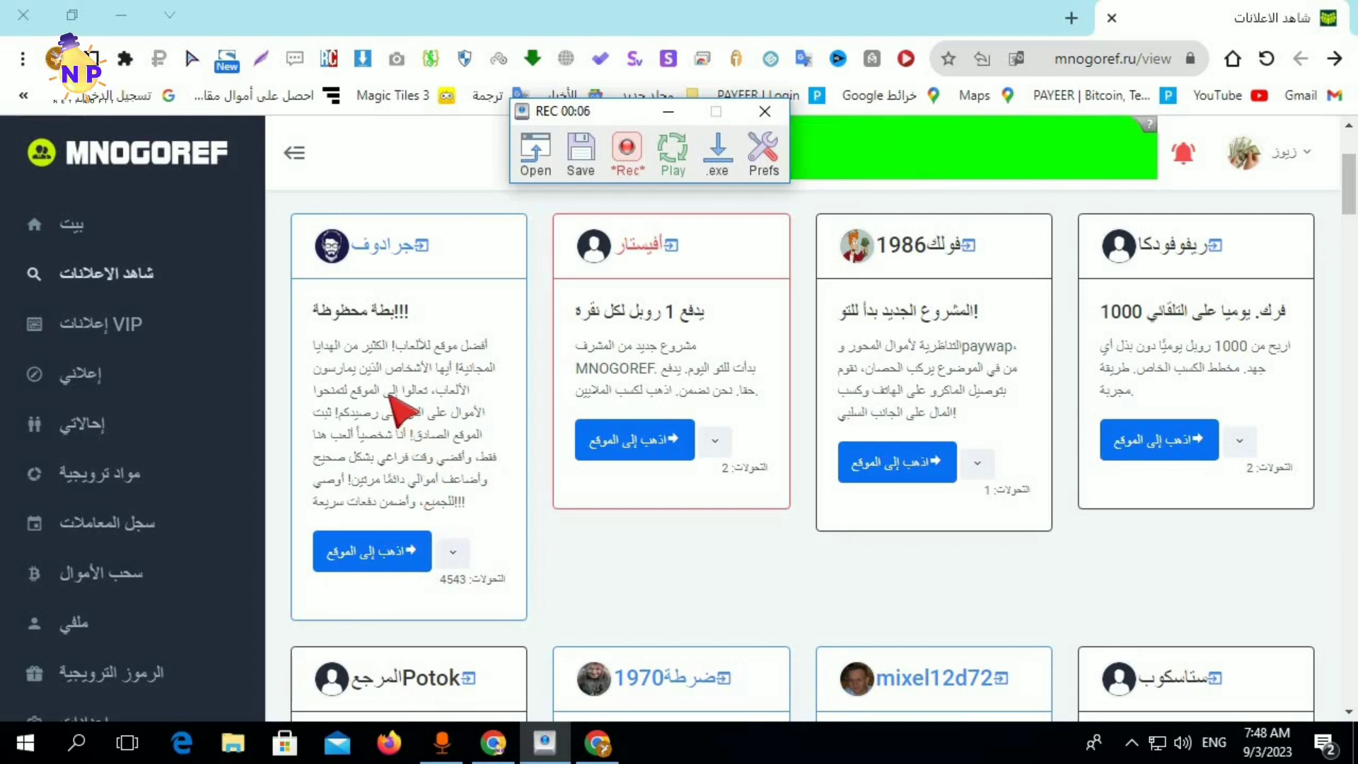
left_click(405, 435)
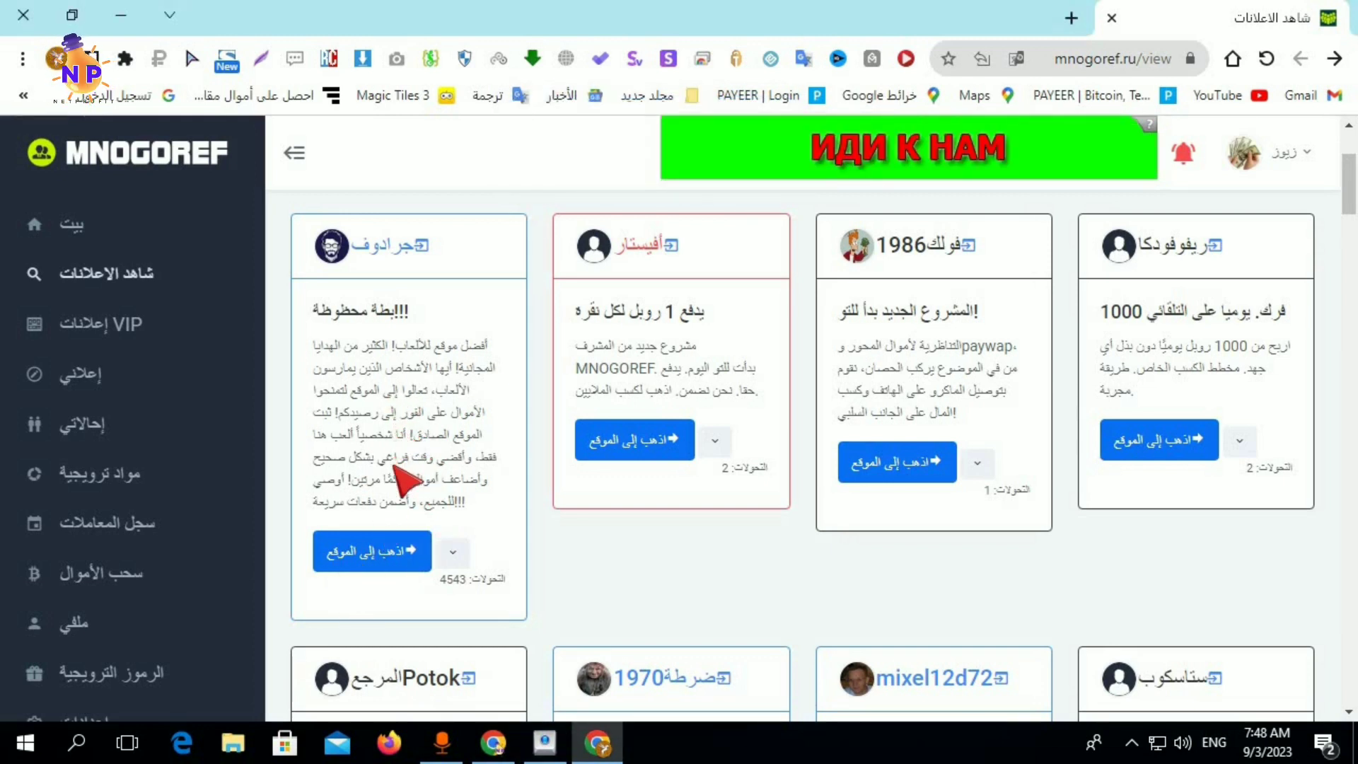
left_click(382, 566)
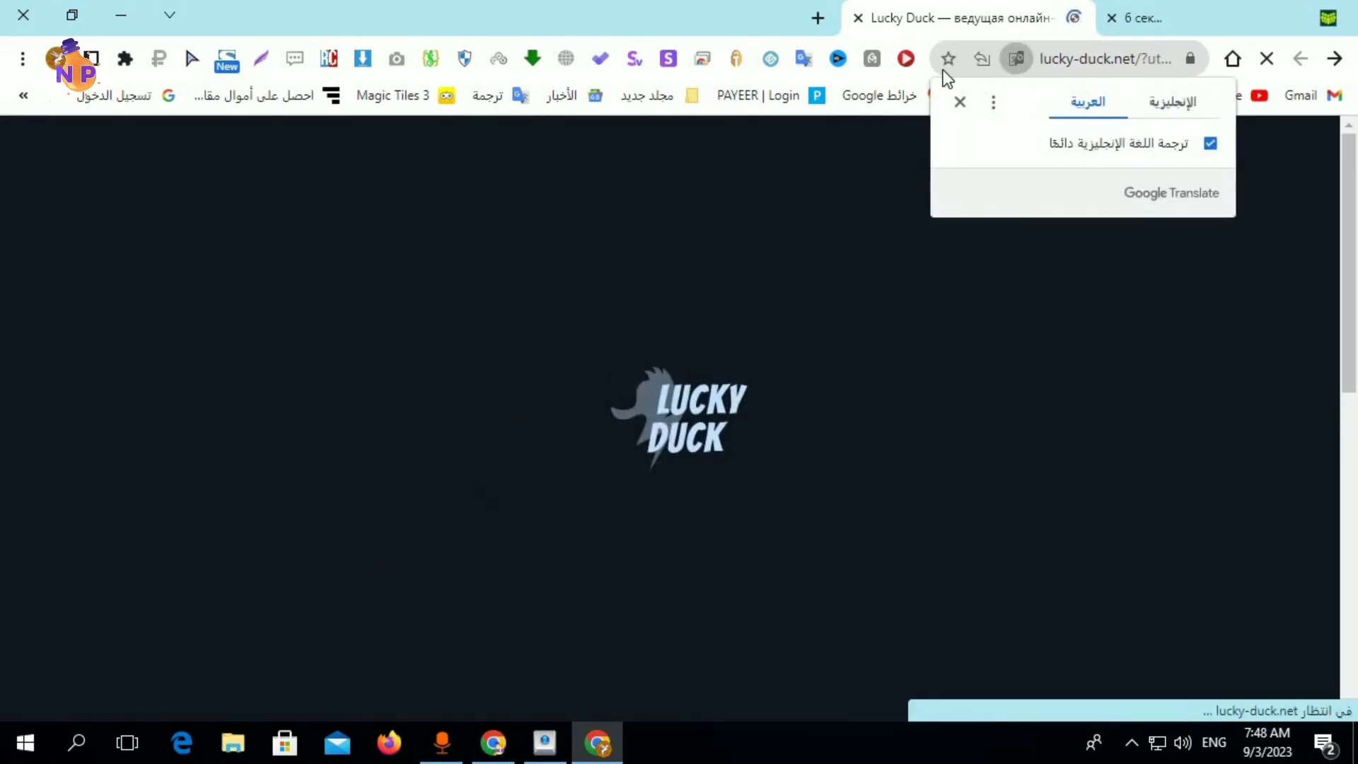
Dismiss the translation offer, close the Lucky Duck tab, reload the ad list and stop recording
left_click(959, 103)
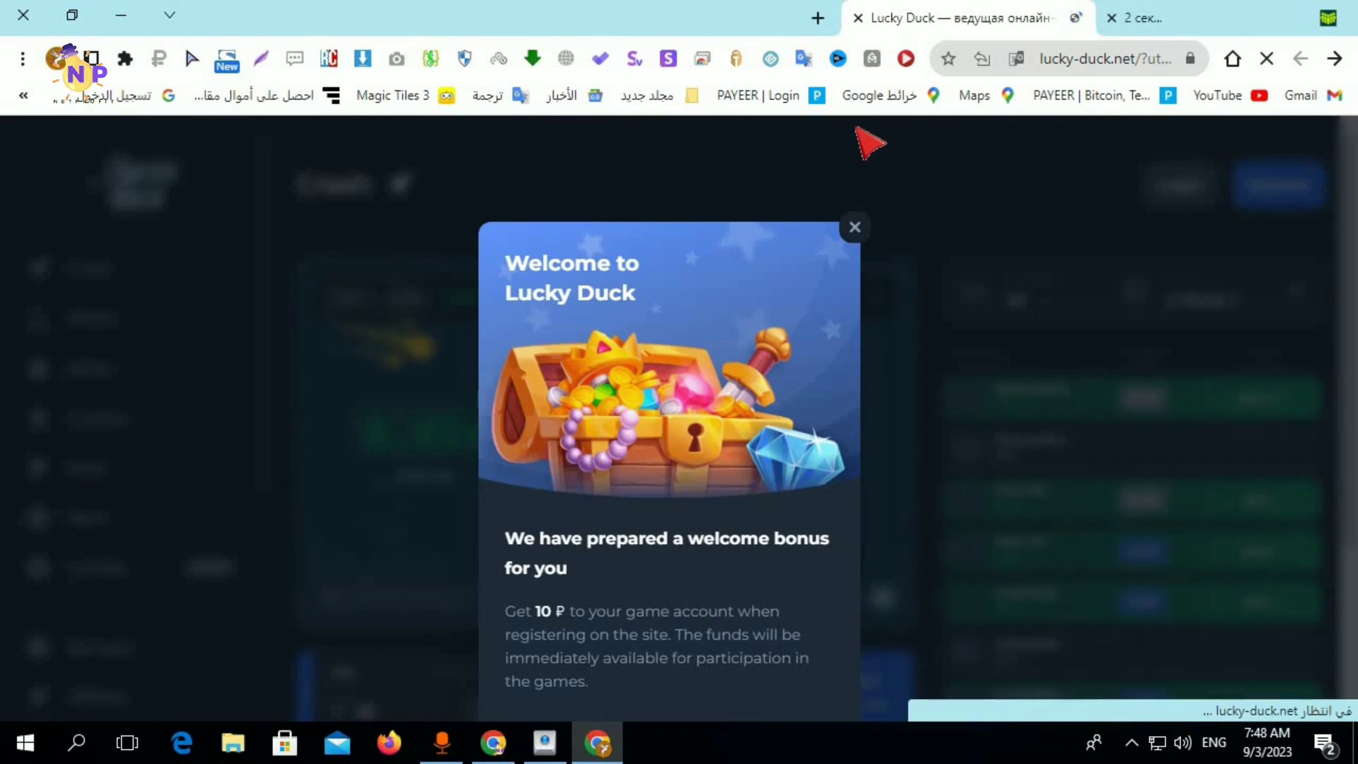
left_click(858, 18)
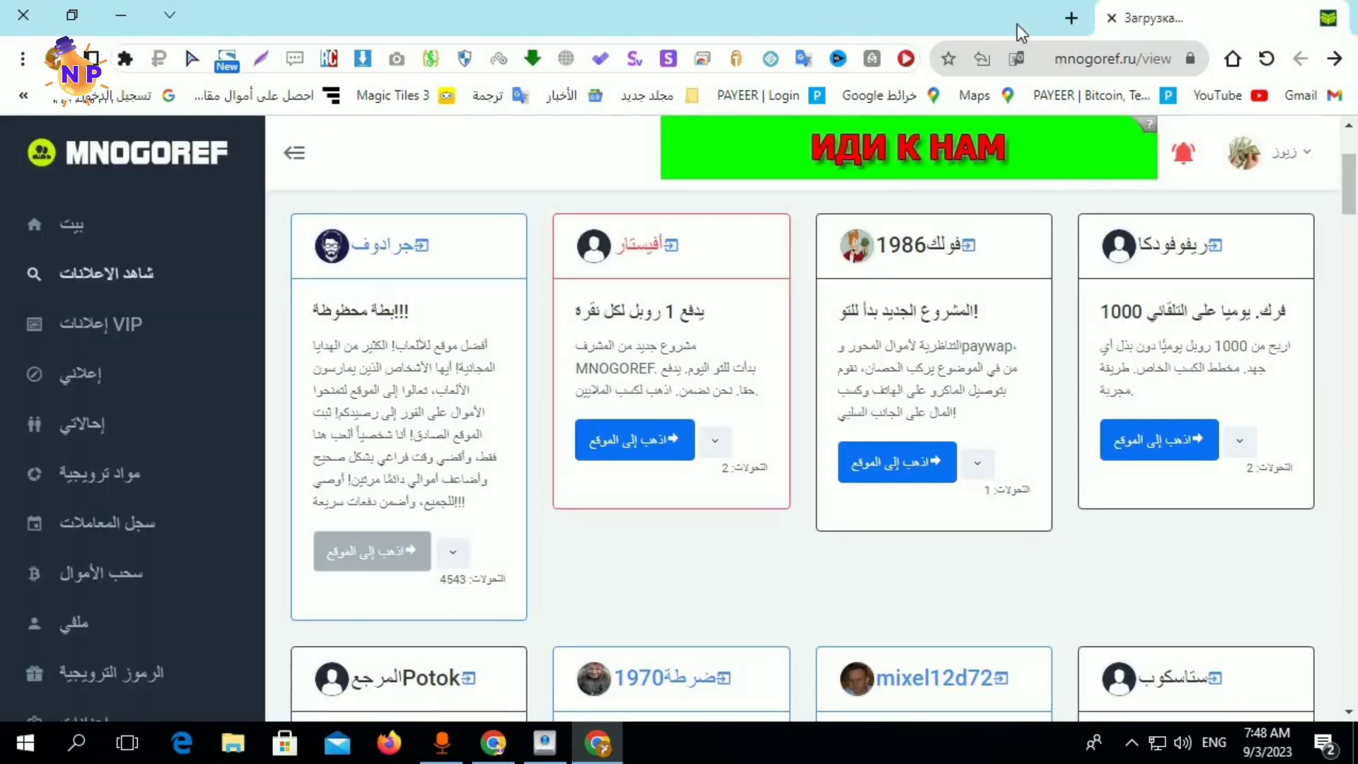
left_click(1260, 68)
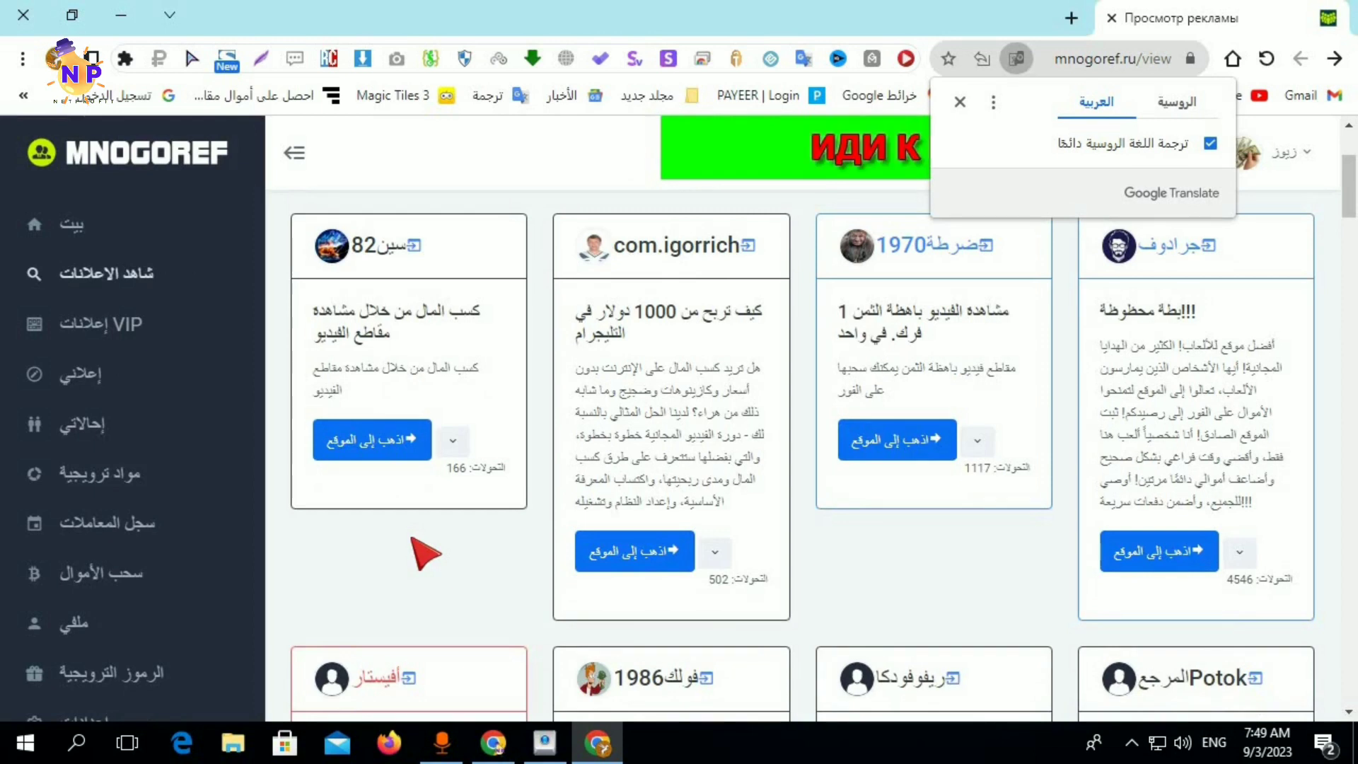
left_click(545, 741)
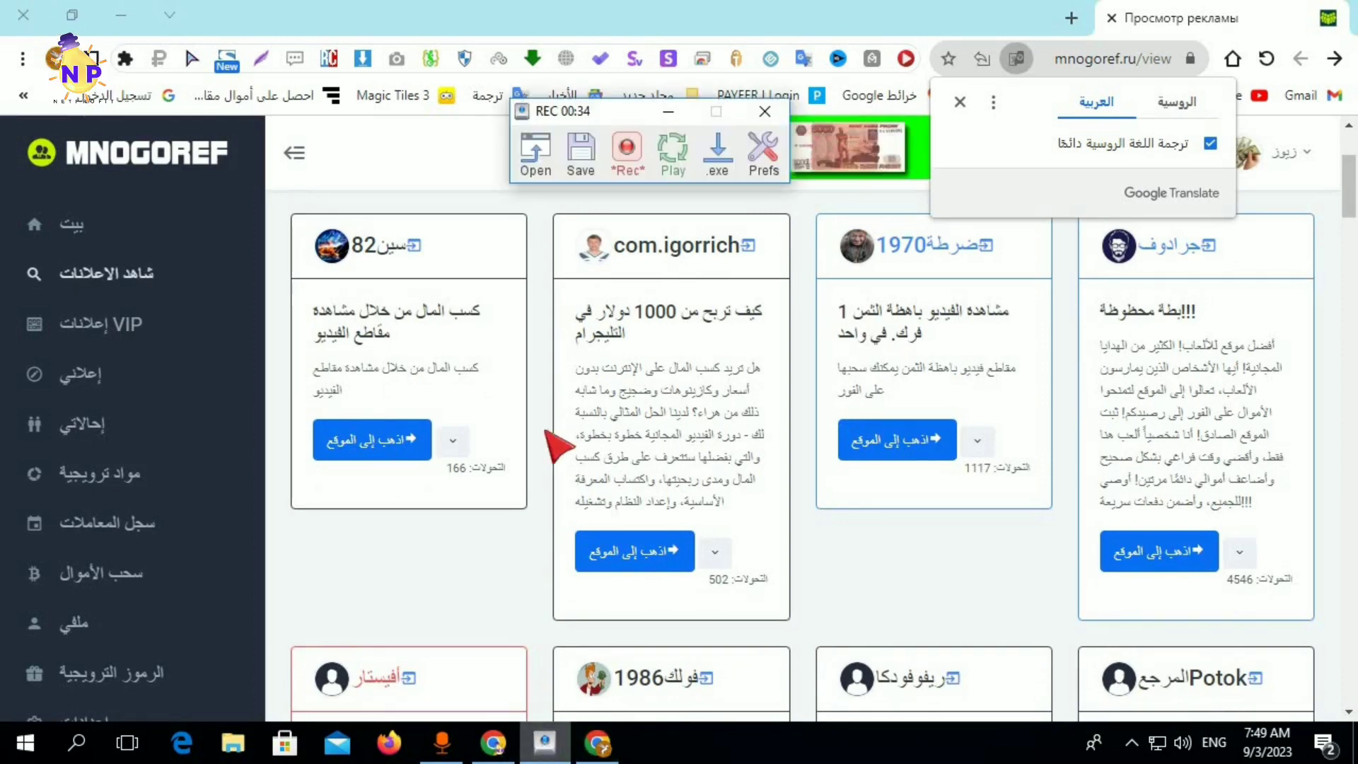
left_click(628, 159)
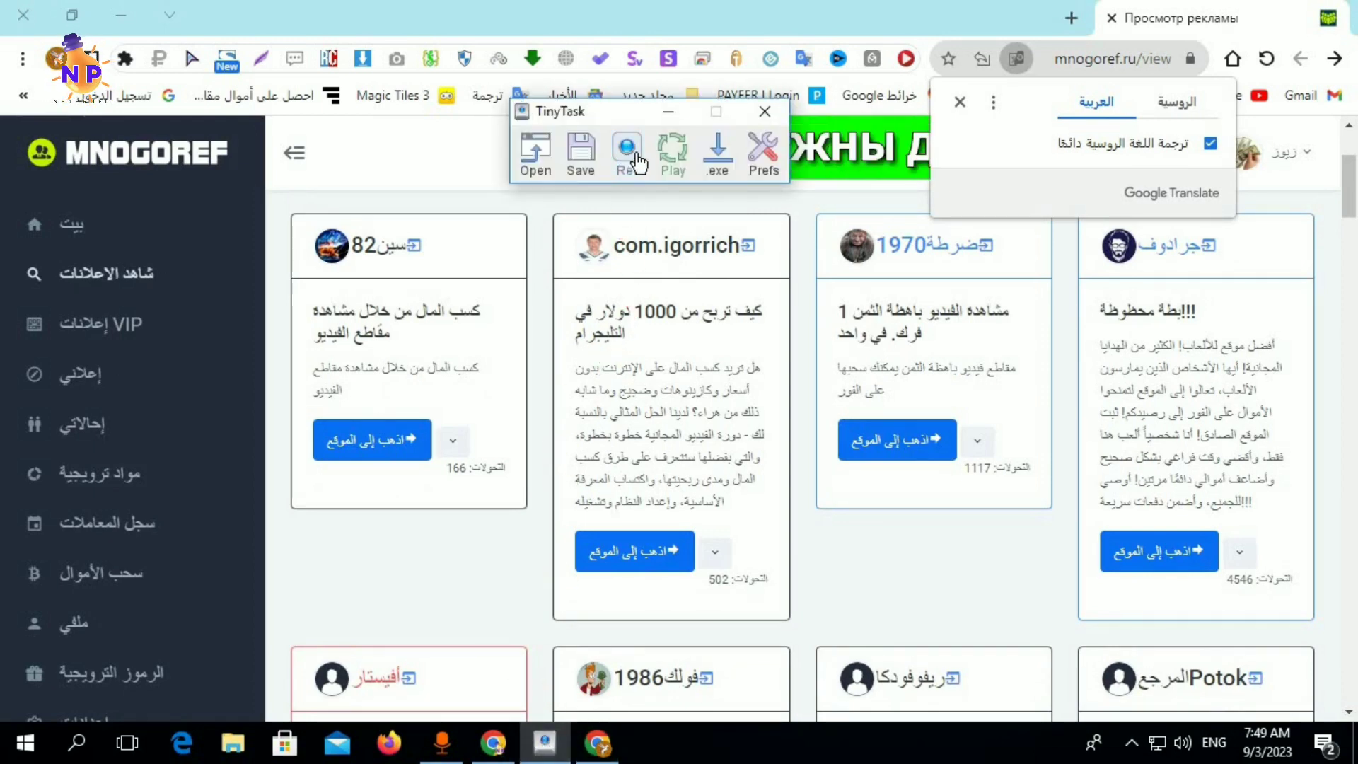
Play the macro, opening the first ad's site and reloading the ad list
left_click(676, 150)
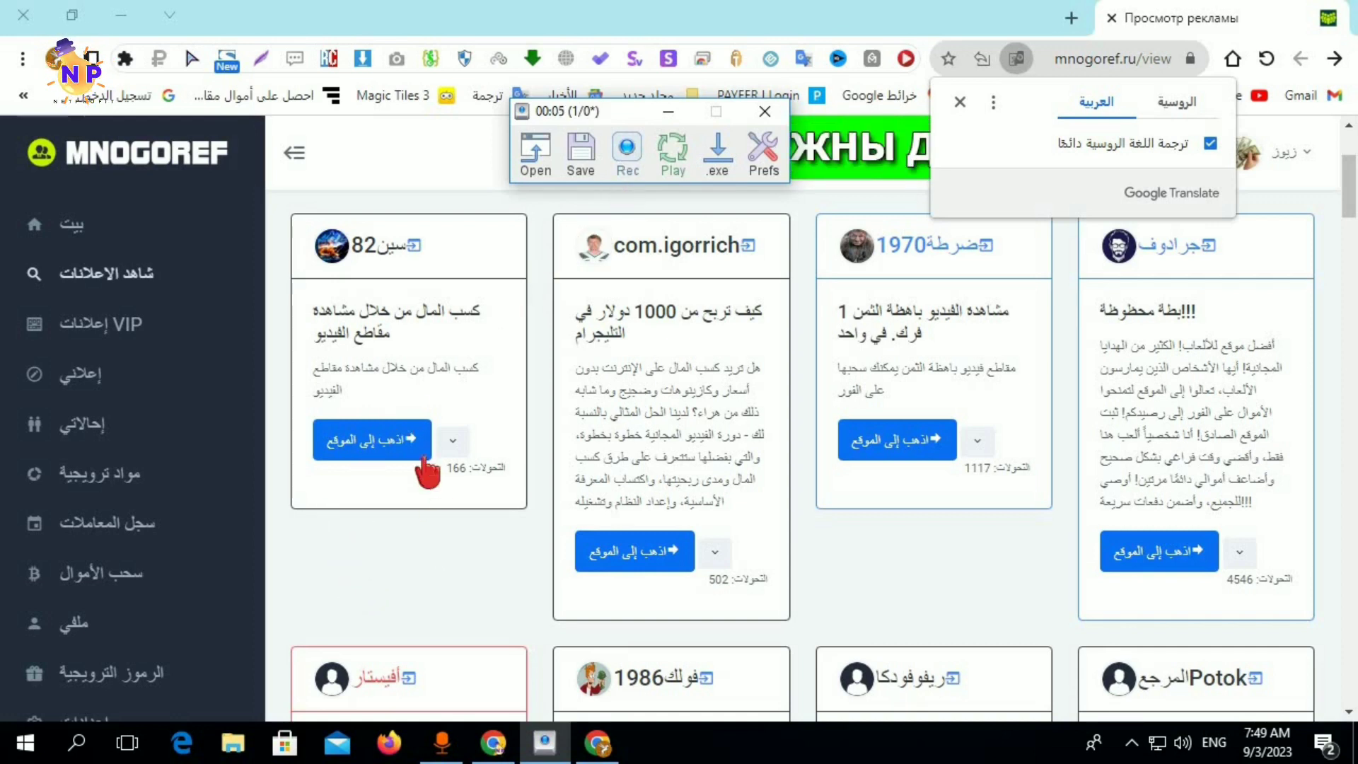
left_click(396, 435)
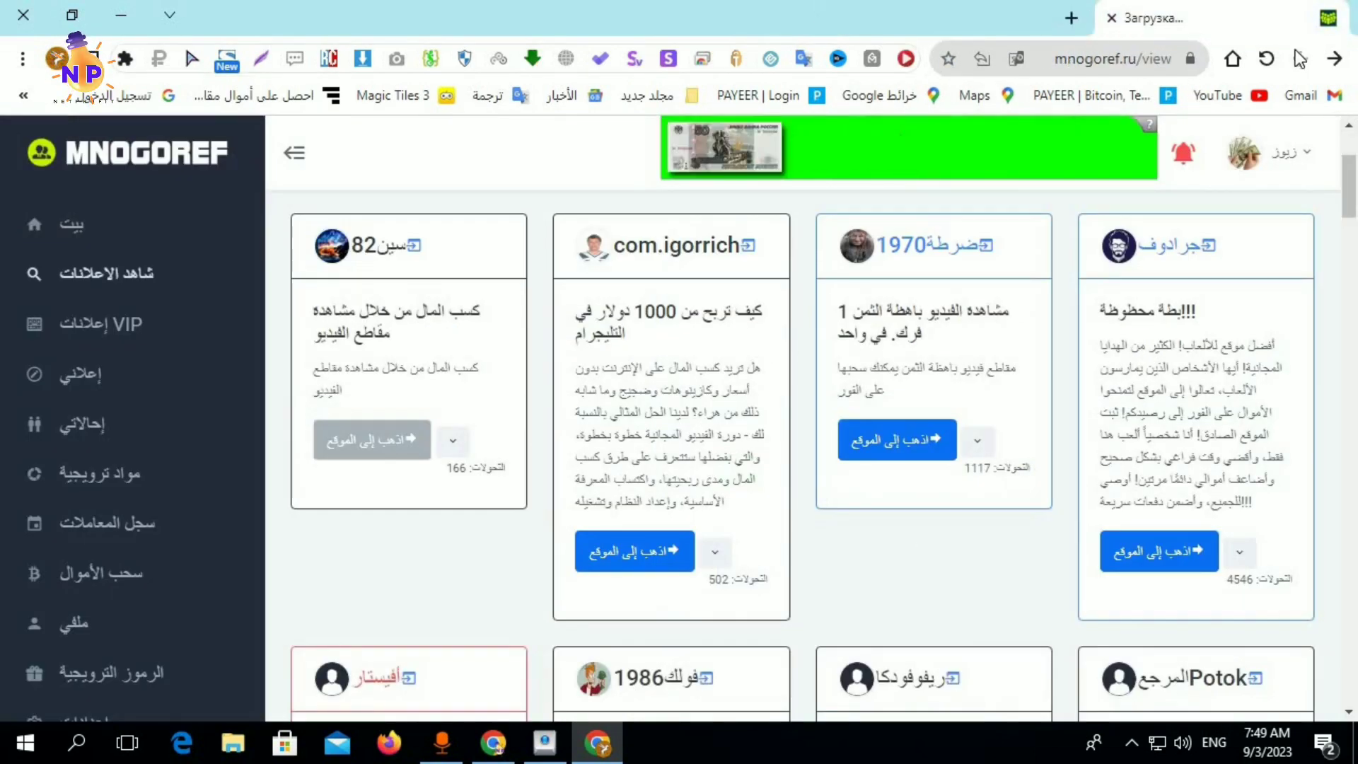
left_click(1266, 58)
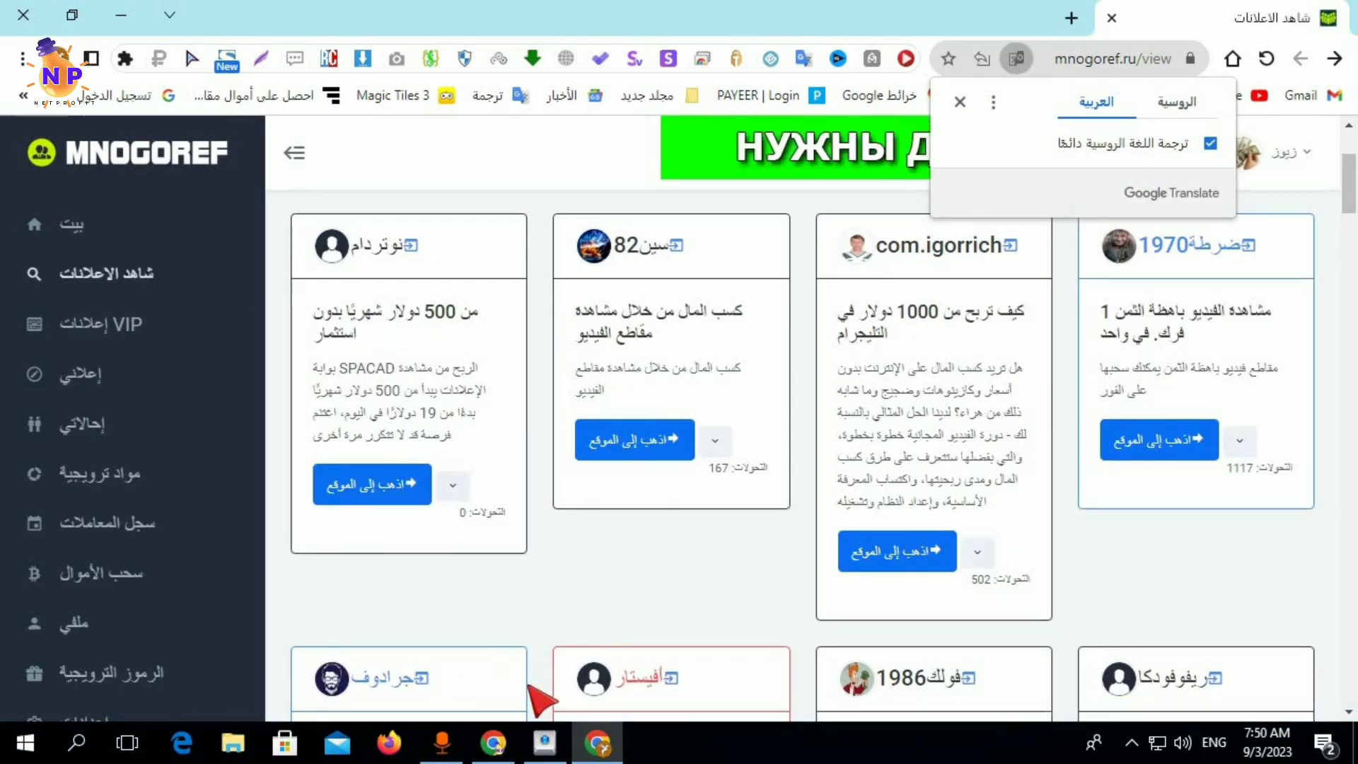
left_click(545, 743)
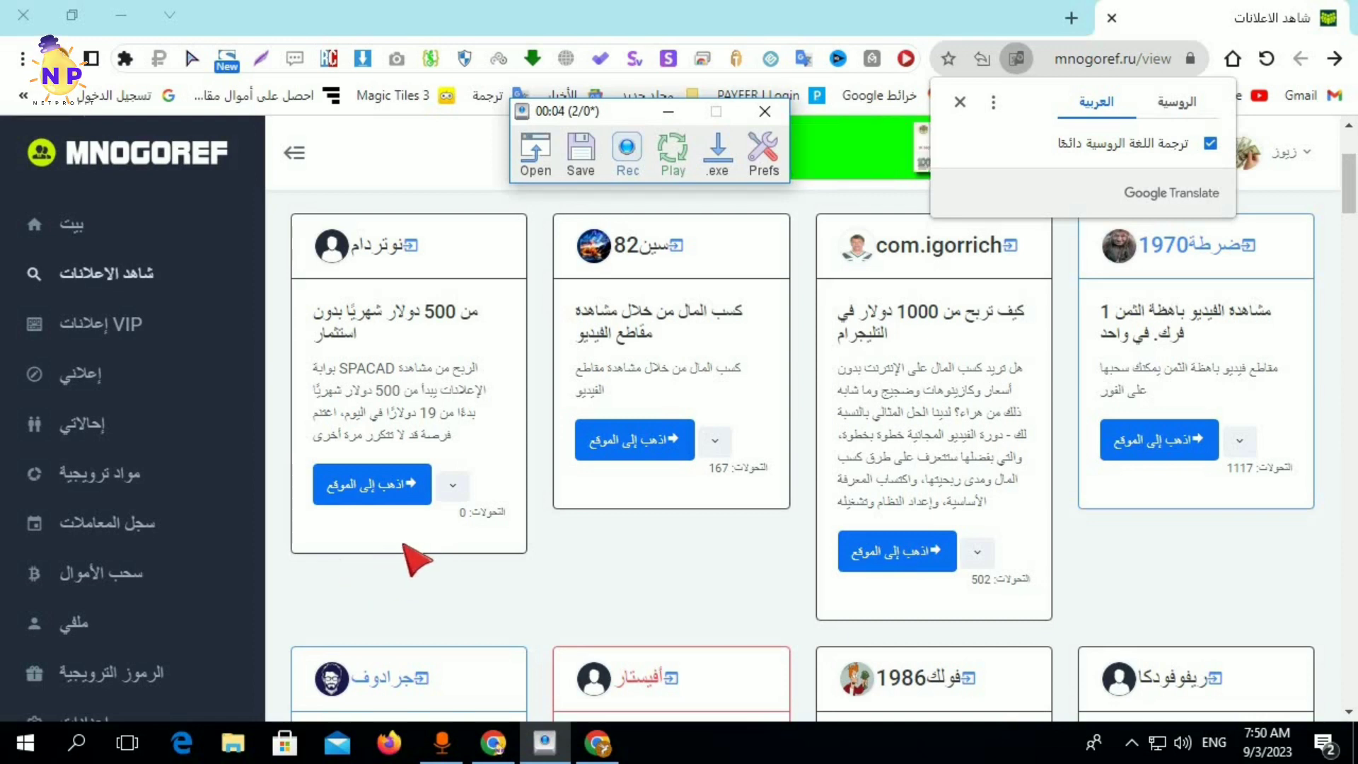
Open the SPACAD ad's teletype.in article, close its tab and reload the ad list
left_click(394, 414)
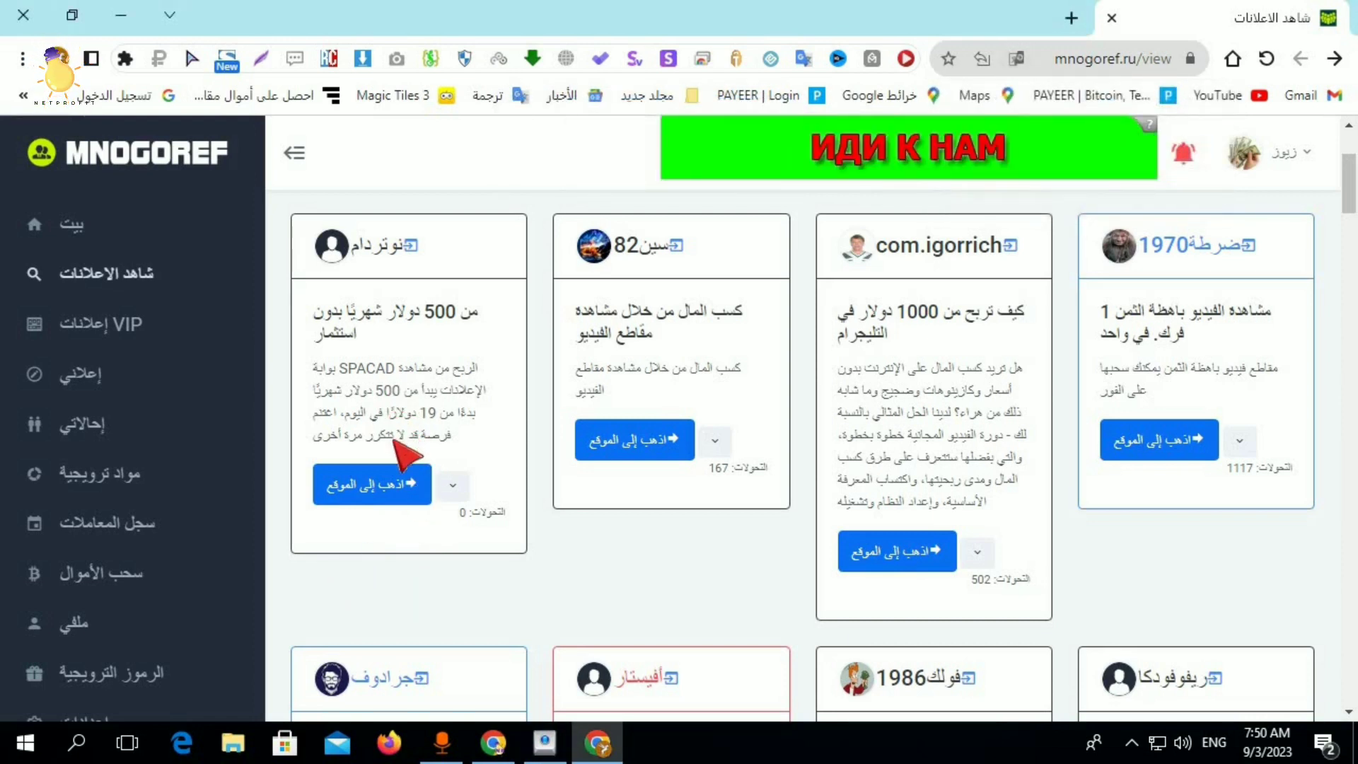
left_click(392, 486)
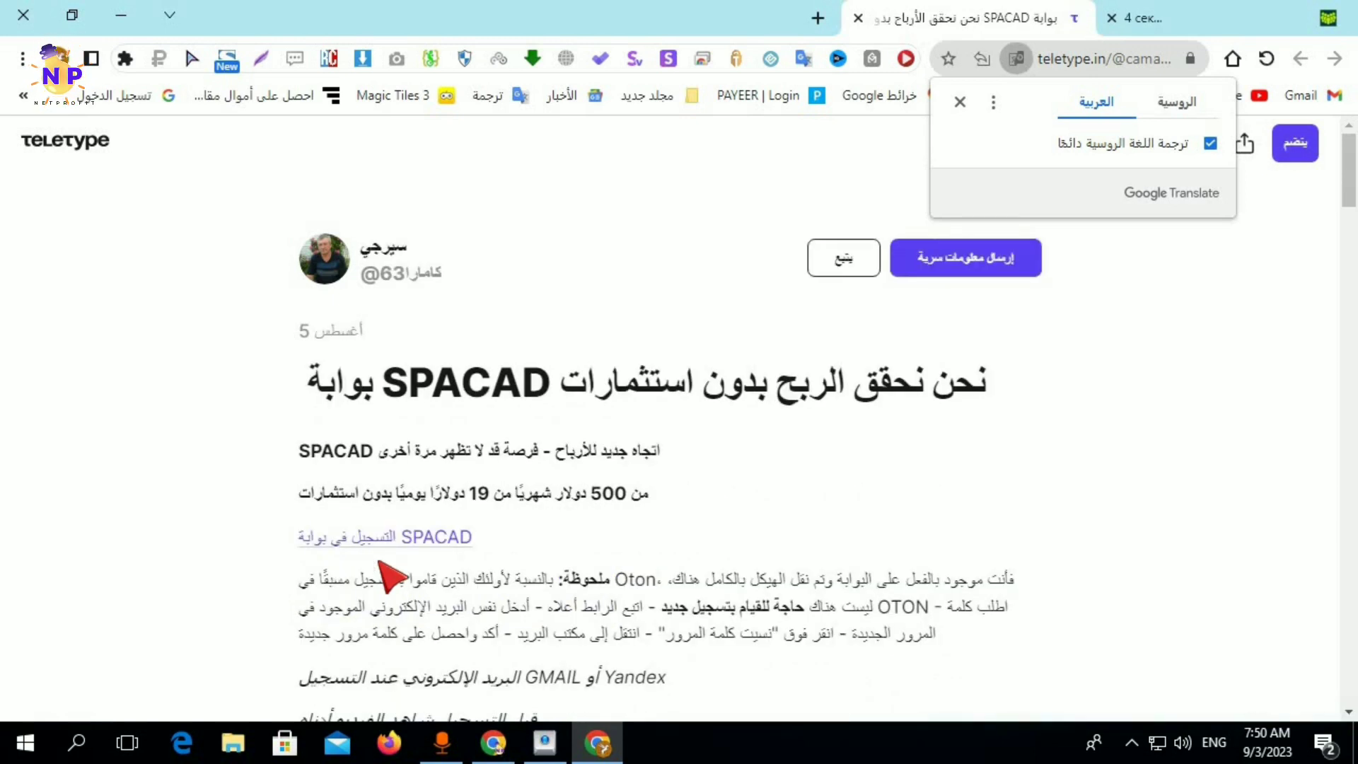
left_click(959, 103)
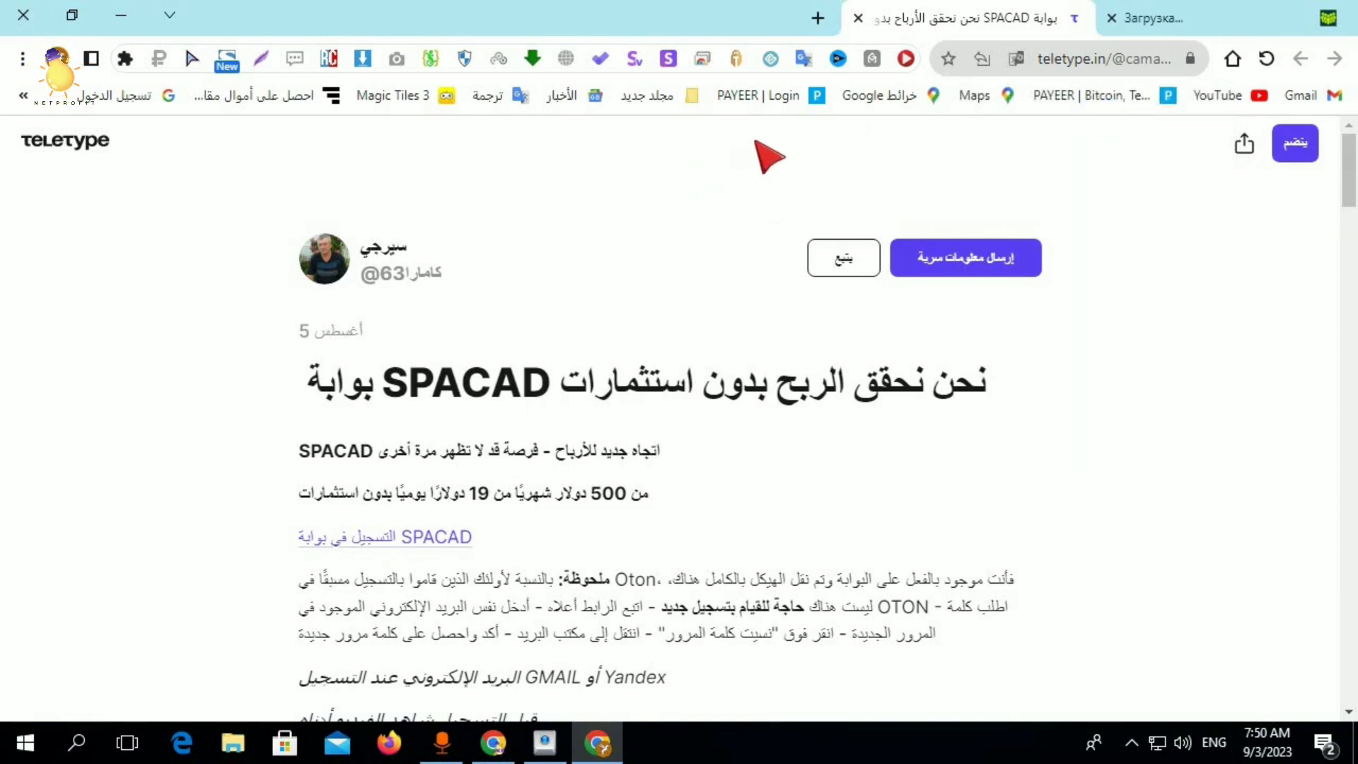
left_click(858, 18)
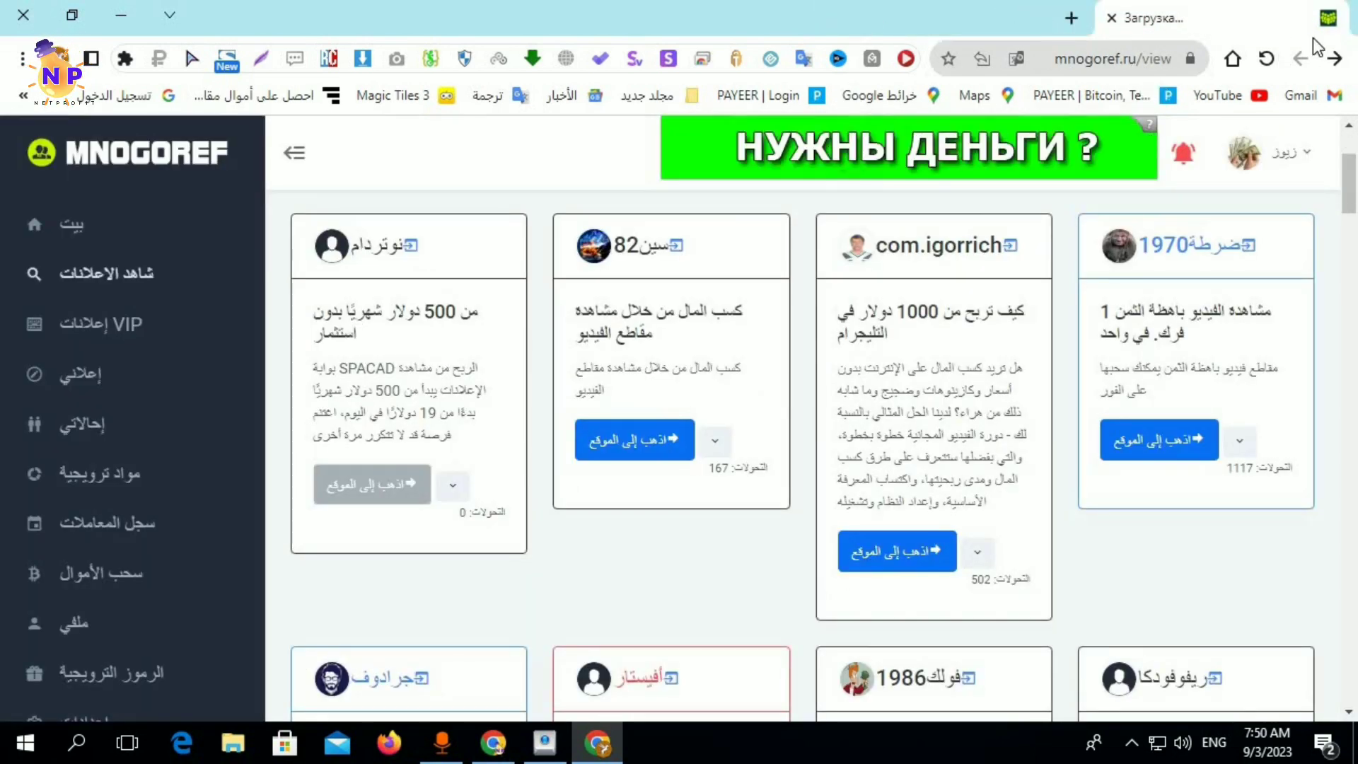
left_click(1266, 58)
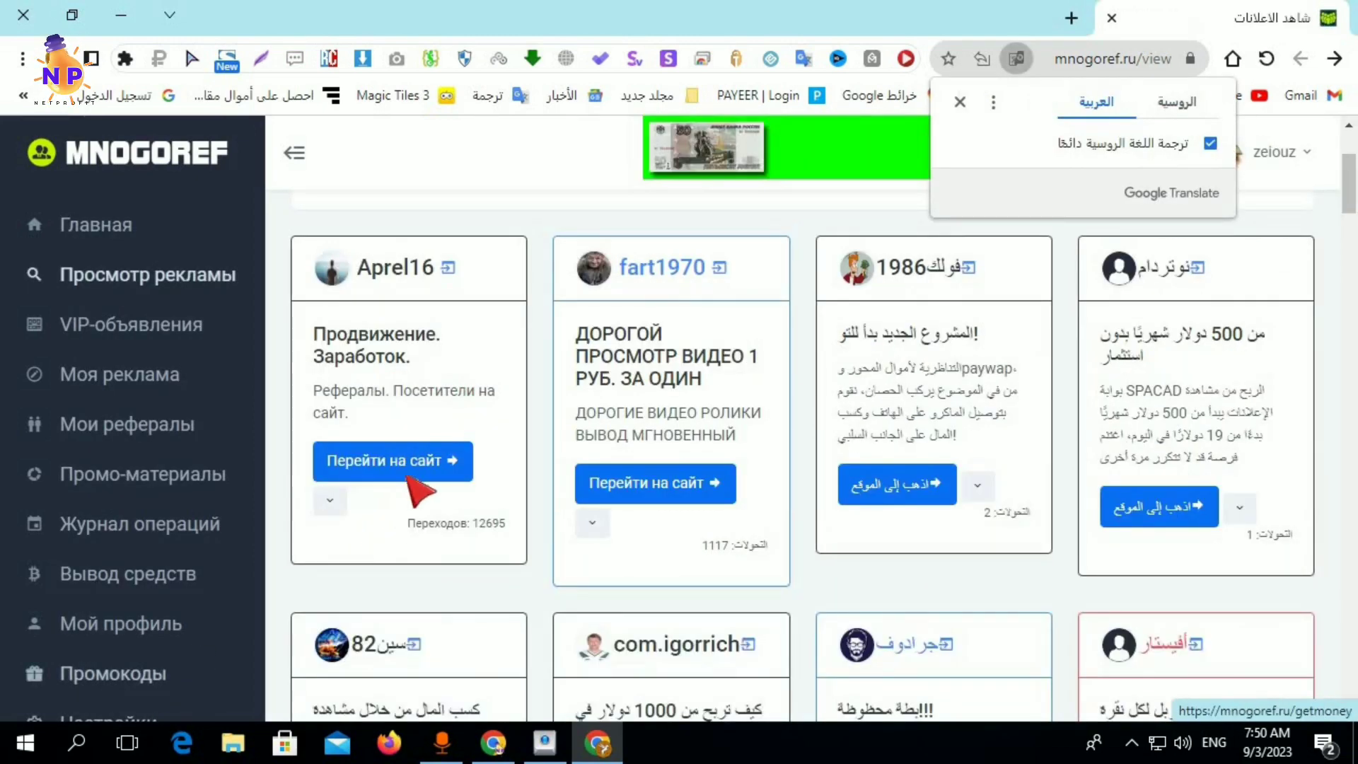
Replay the macro with Ctrl+Shift+Alt+R, opening and closing the WEBTRAFIC banner's pz16.ru site
key("ctrl+shift+alt+r")
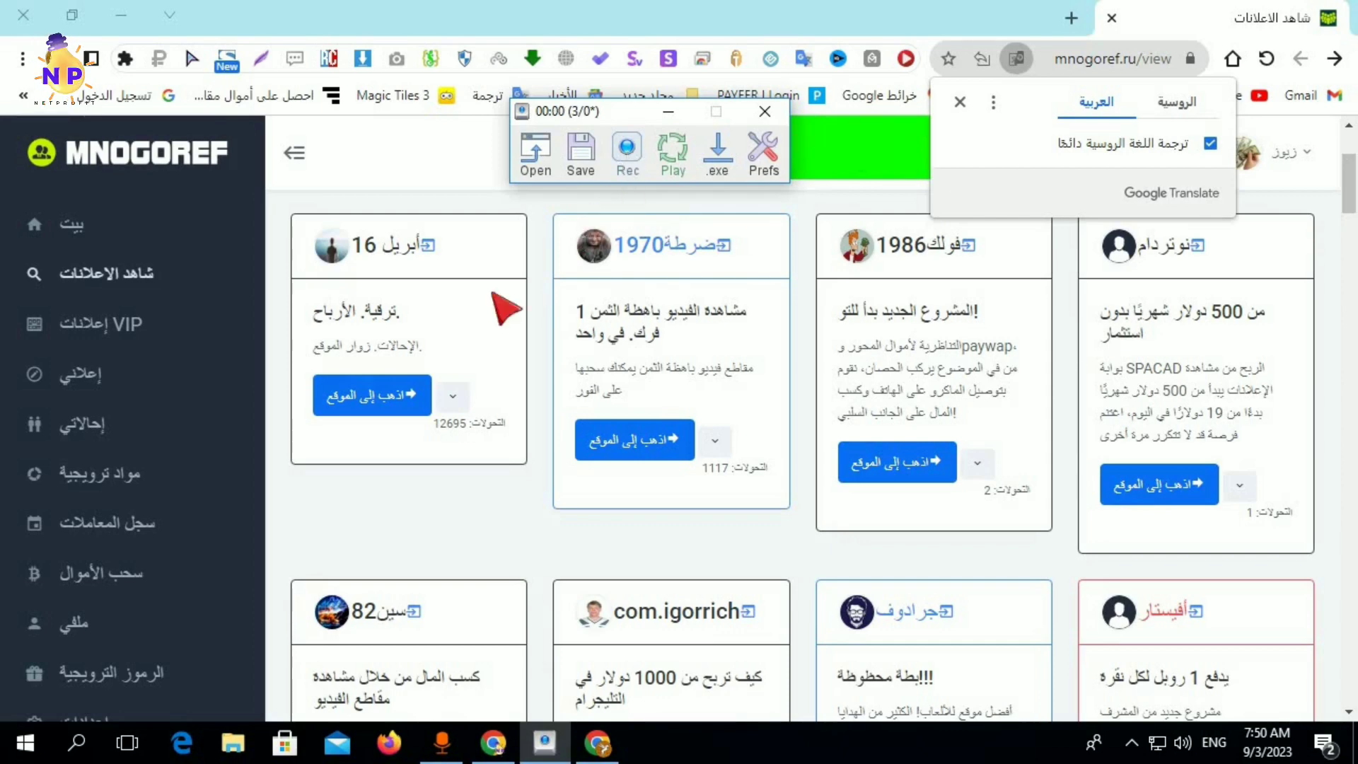
left_click(382, 399)
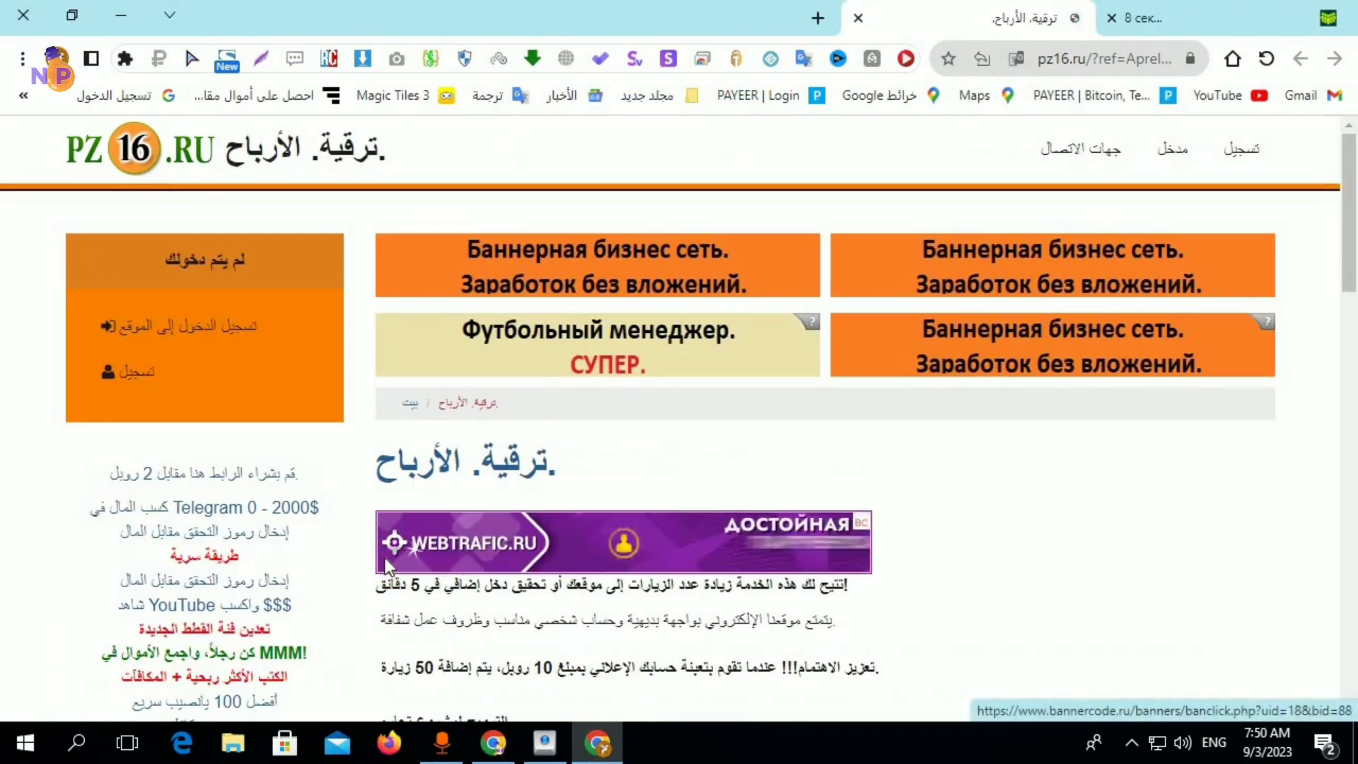
left_click(386, 567)
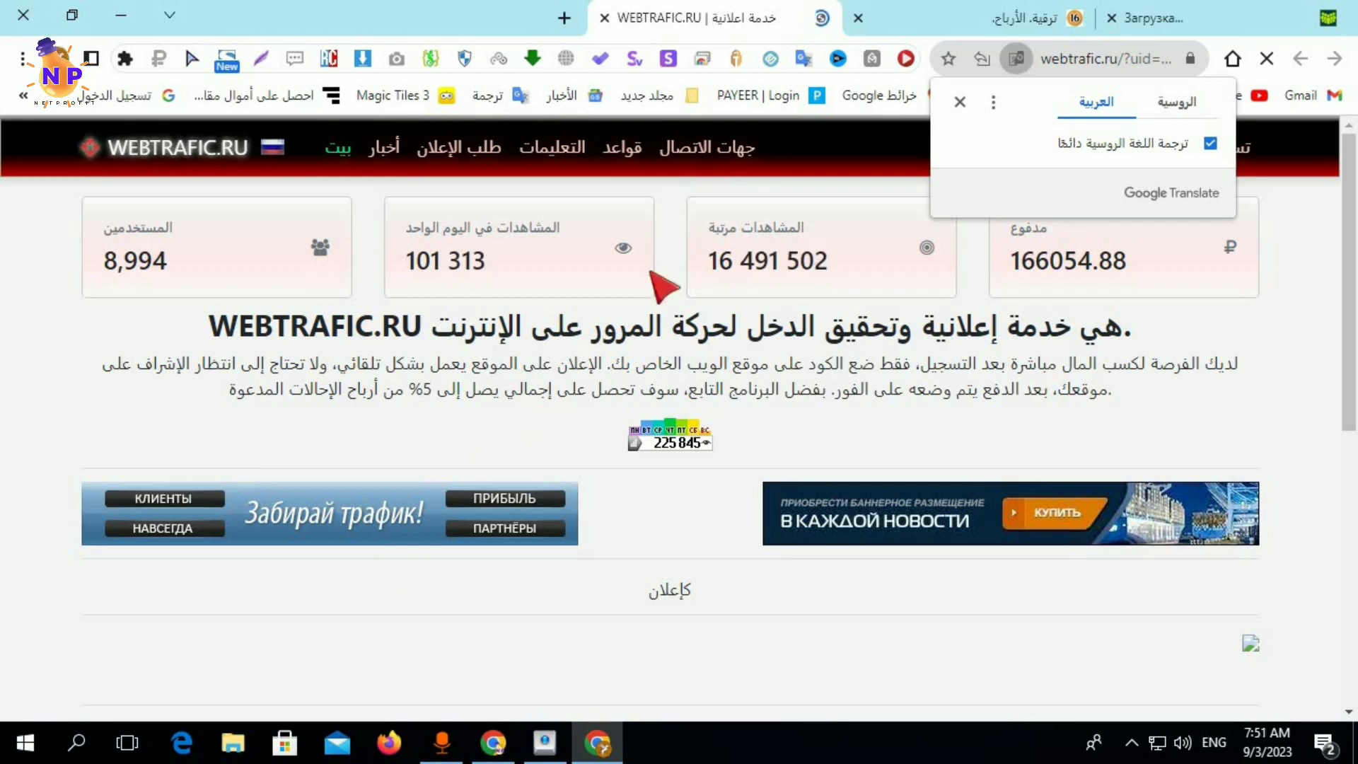
left_click(959, 102)
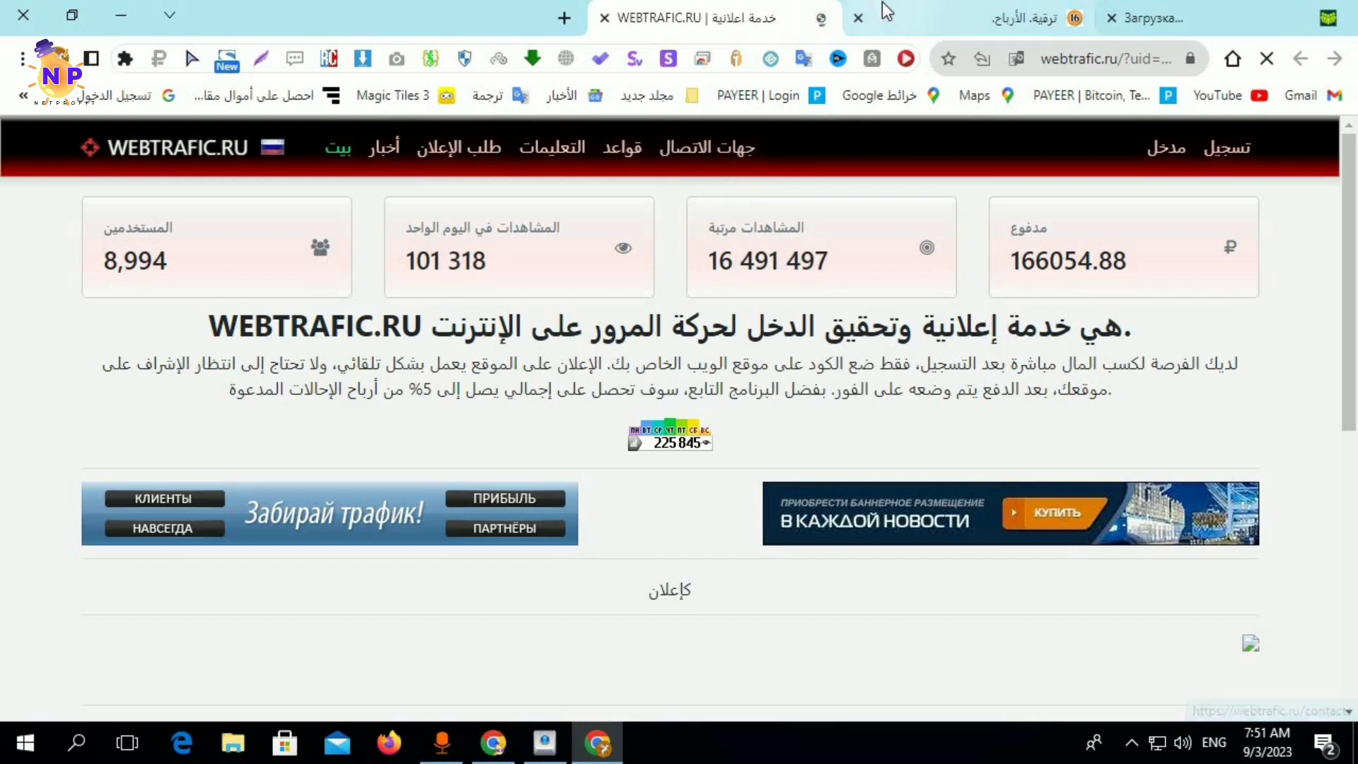
left_click(858, 18)
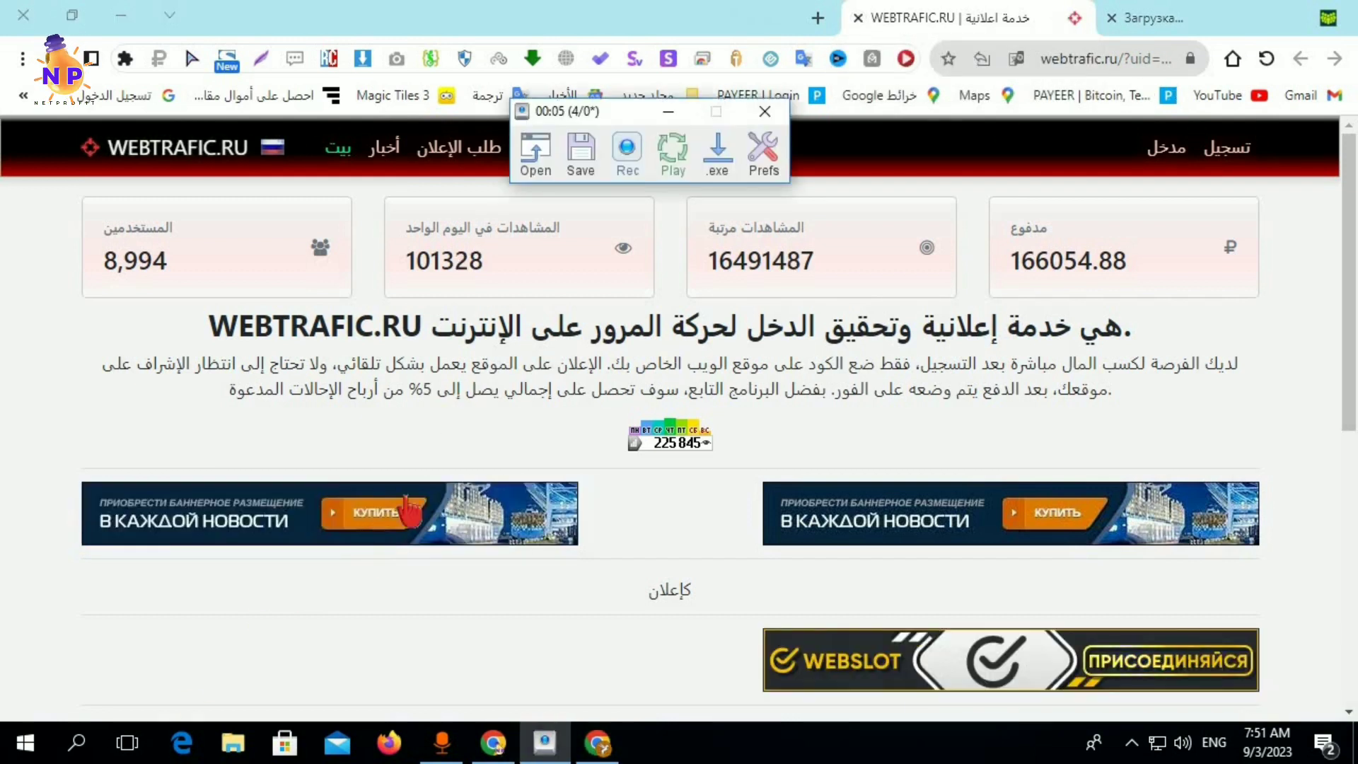
Open the site behind the КУПИТЬ banner and dismiss its translation offer
left_click(396, 429)
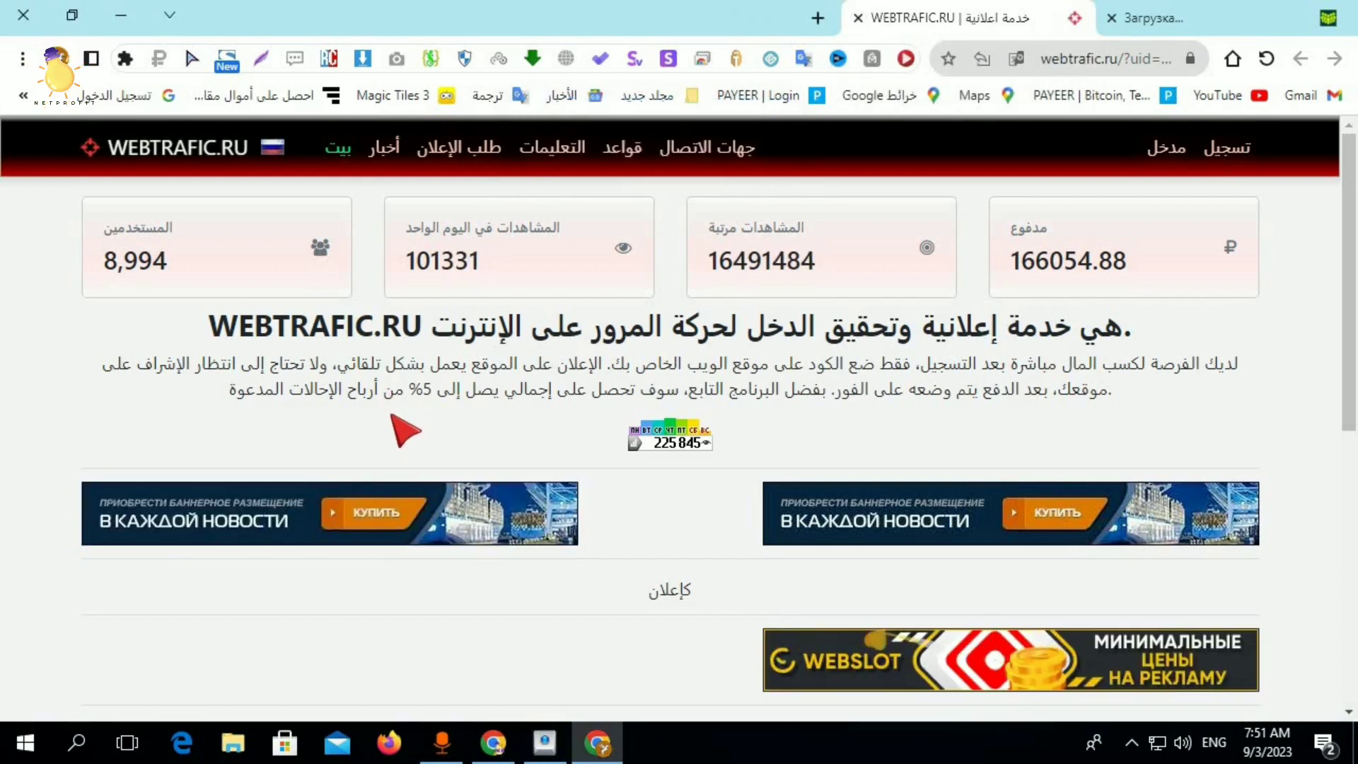
left_click(391, 507)
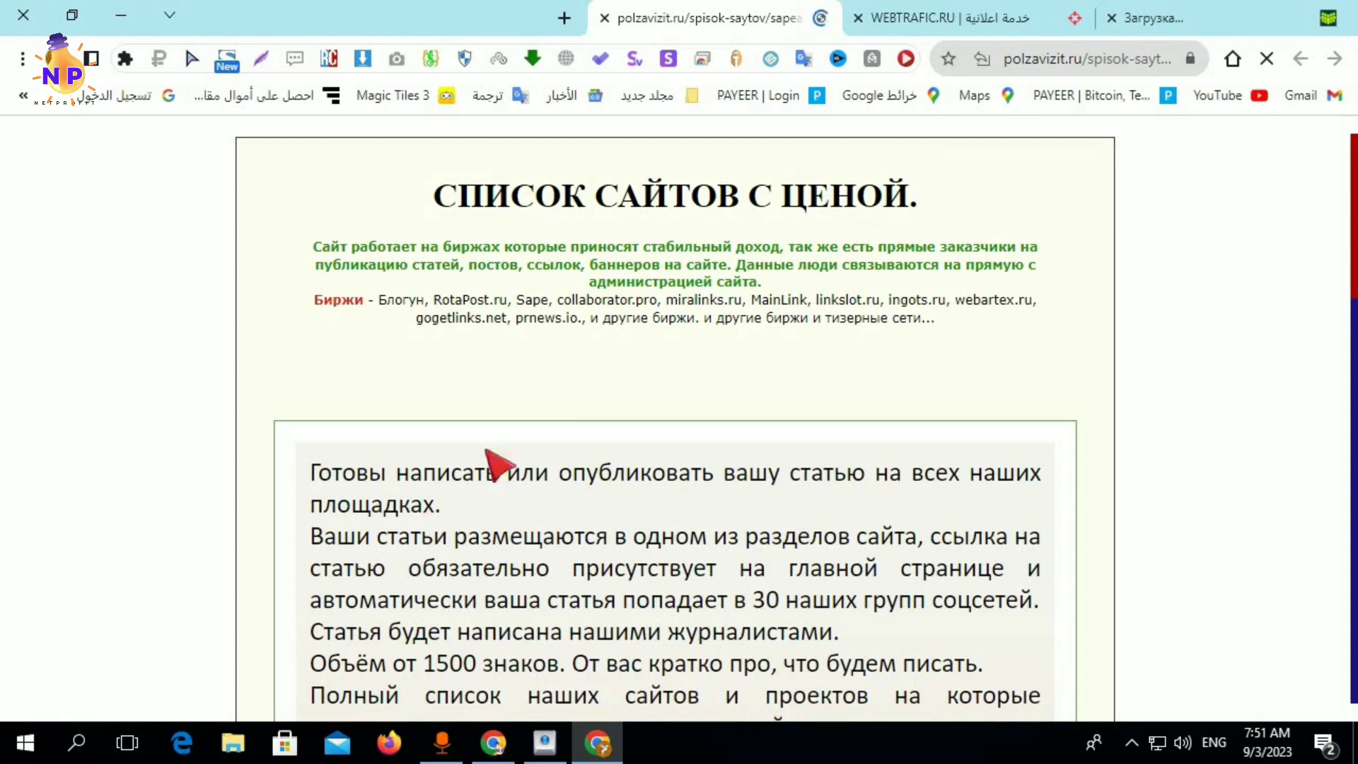
left_click(957, 103)
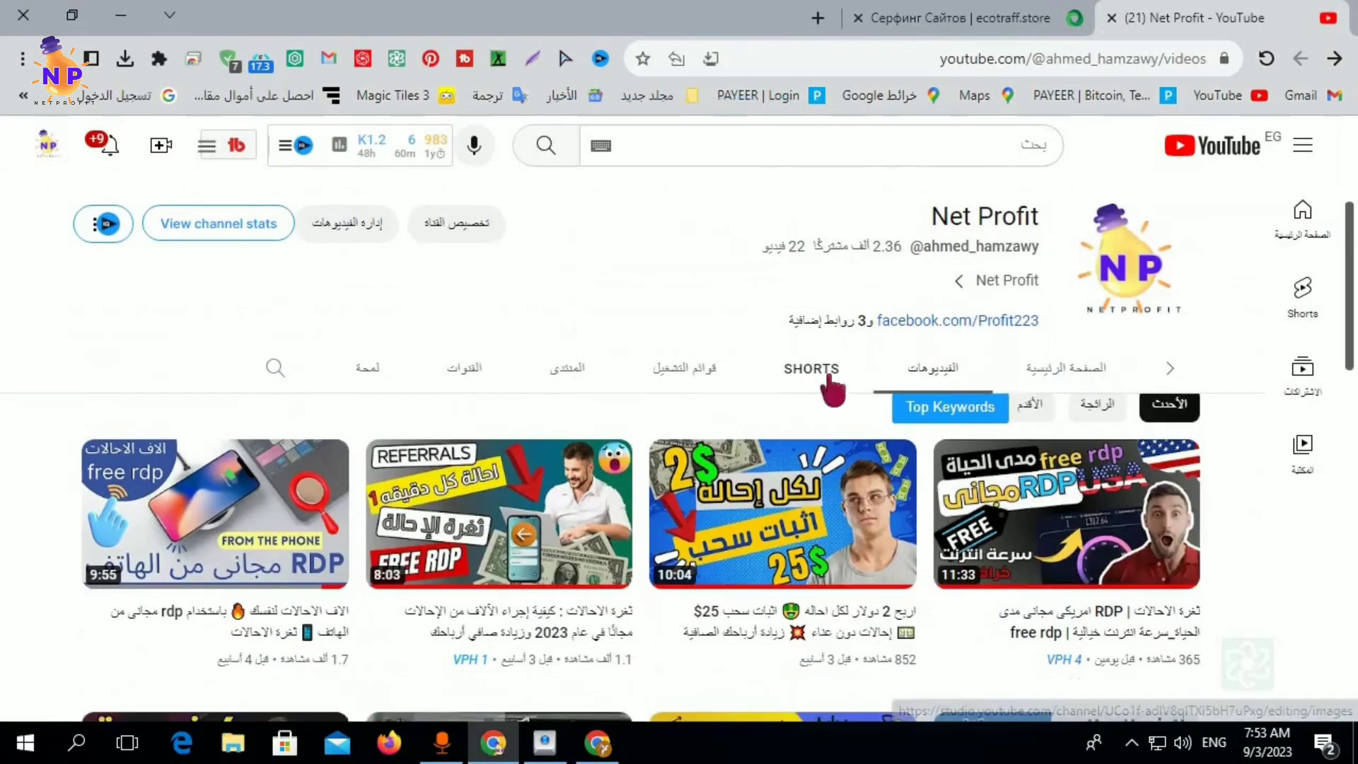
Scroll down through the Net Profit channel's Videos grid on YouTube
scroll(826, 385, "down", 3)
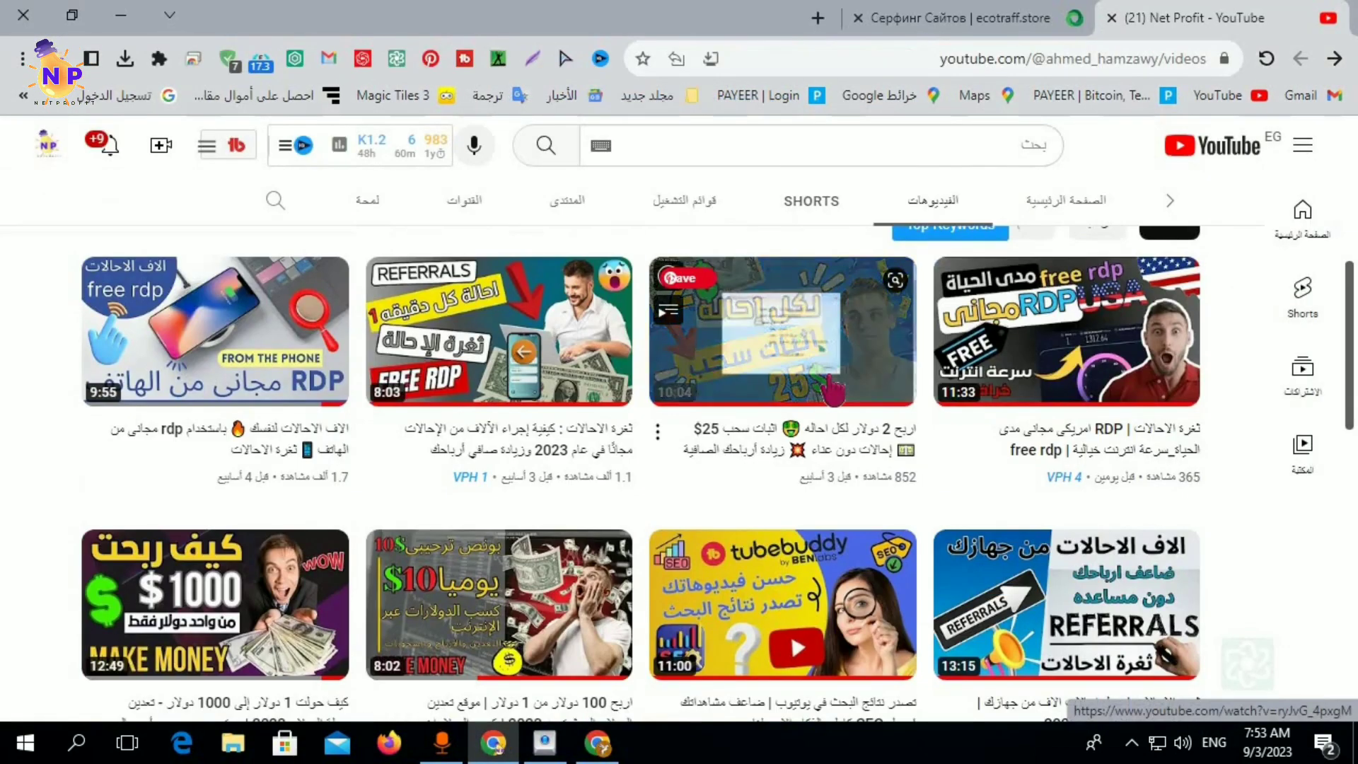